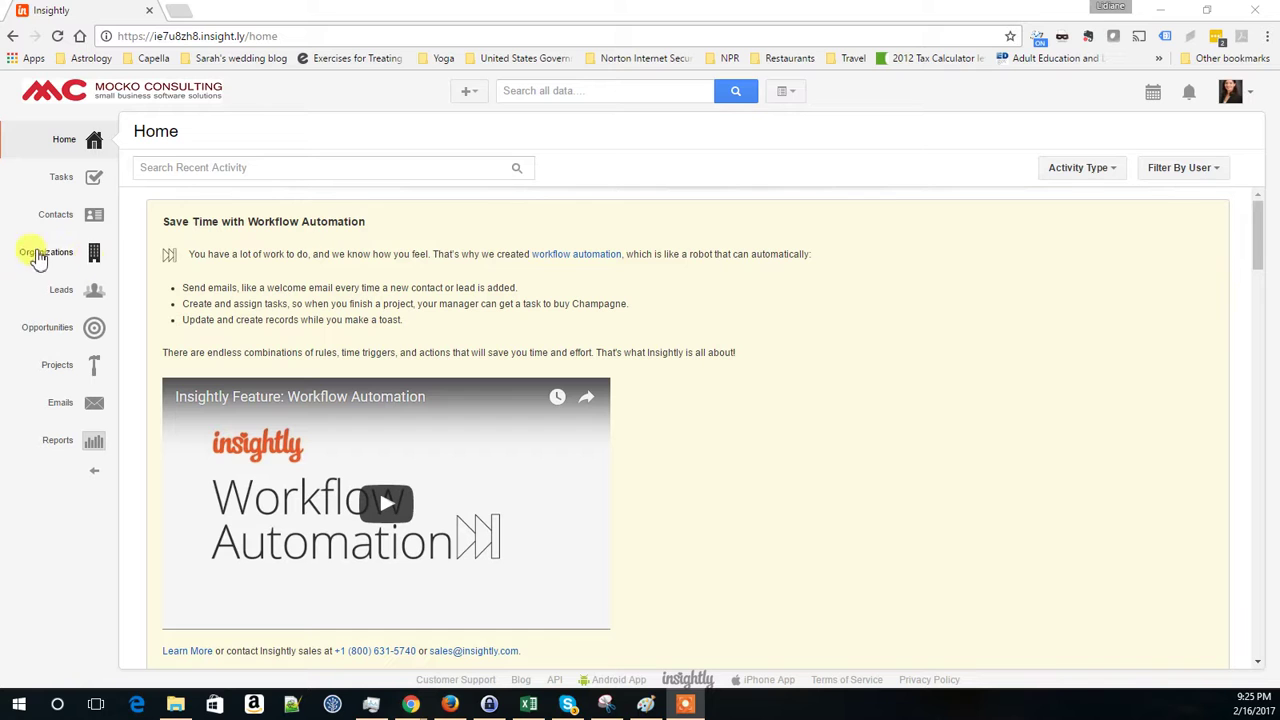
Switch from the Home activity page to the Contacts list.
left_click(50, 222)
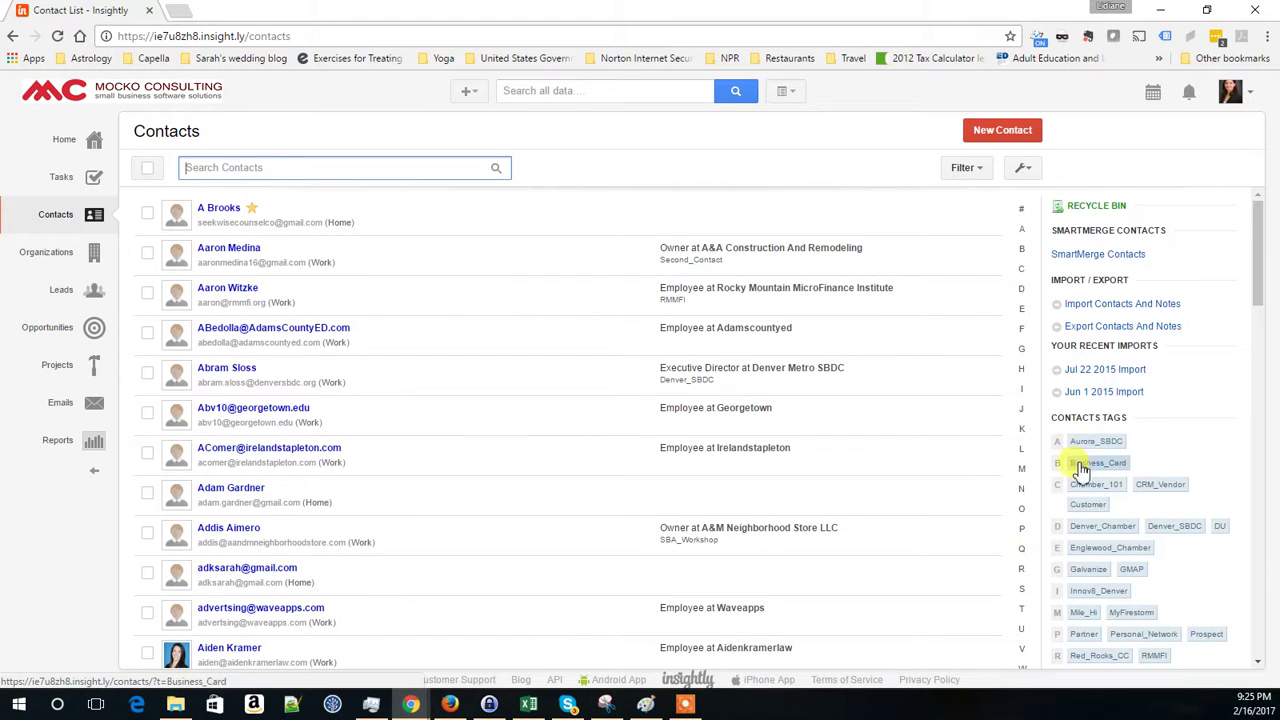
Filter contacts to the Denver_Chamber tag, select all 50, and start an email to them.
scroll(463, 354, "down", 3)
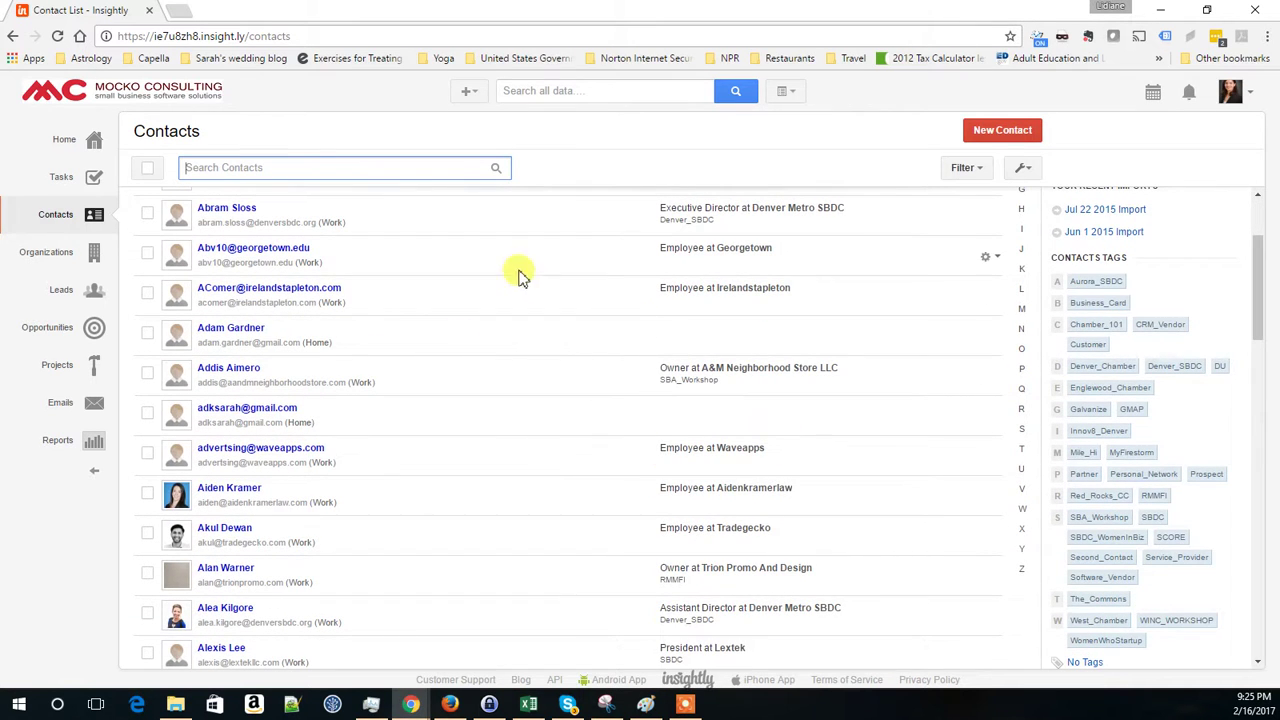
left_click(1095, 397)
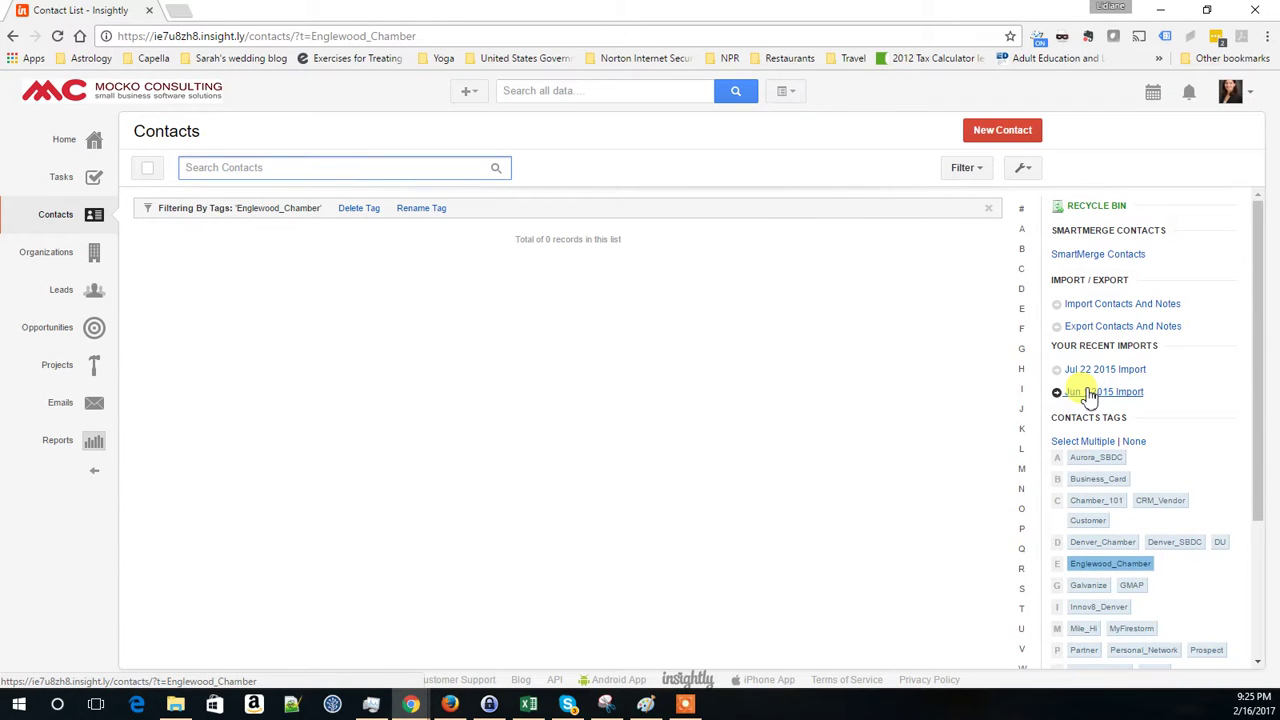
left_click(1080, 478)
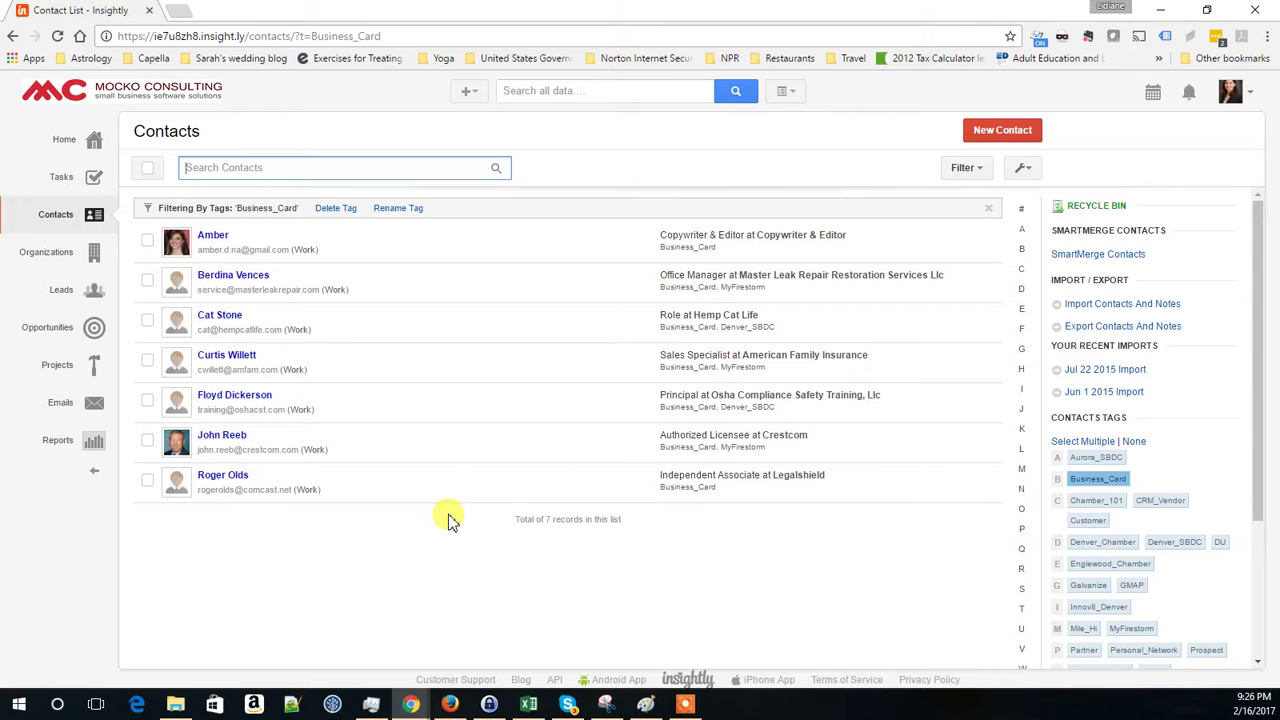
left_click(1089, 549)
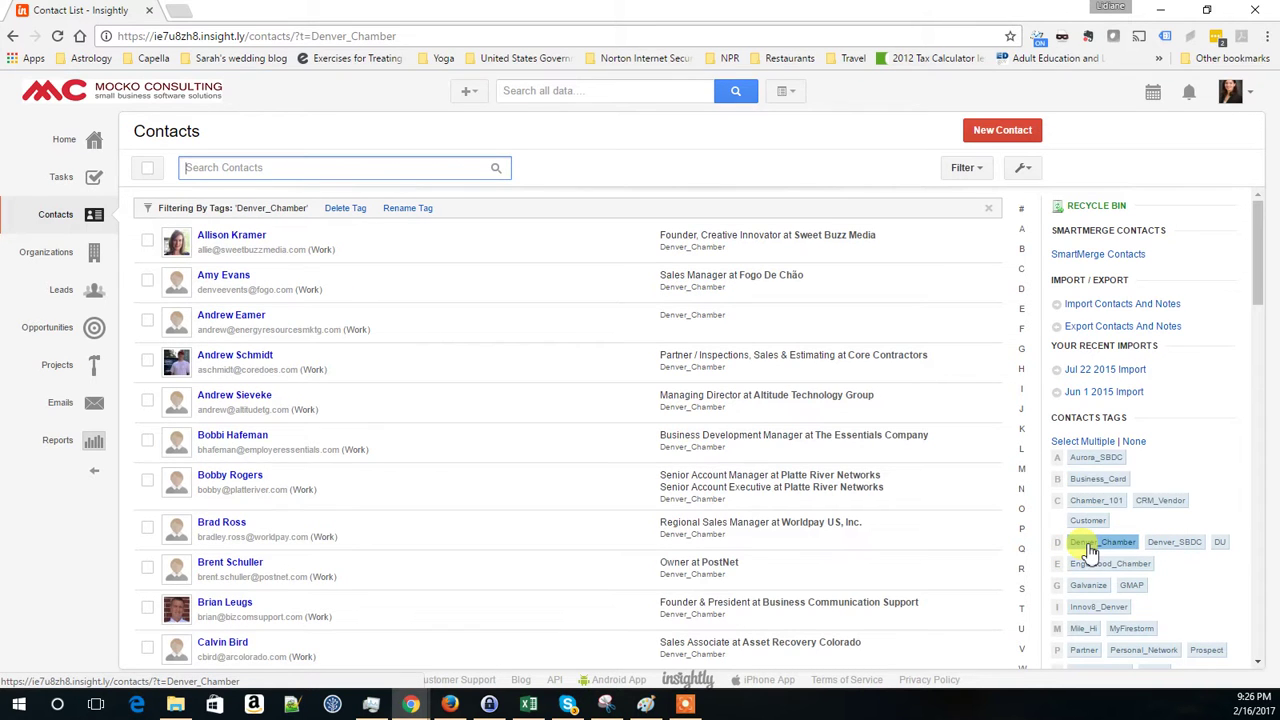
left_click(146, 170)
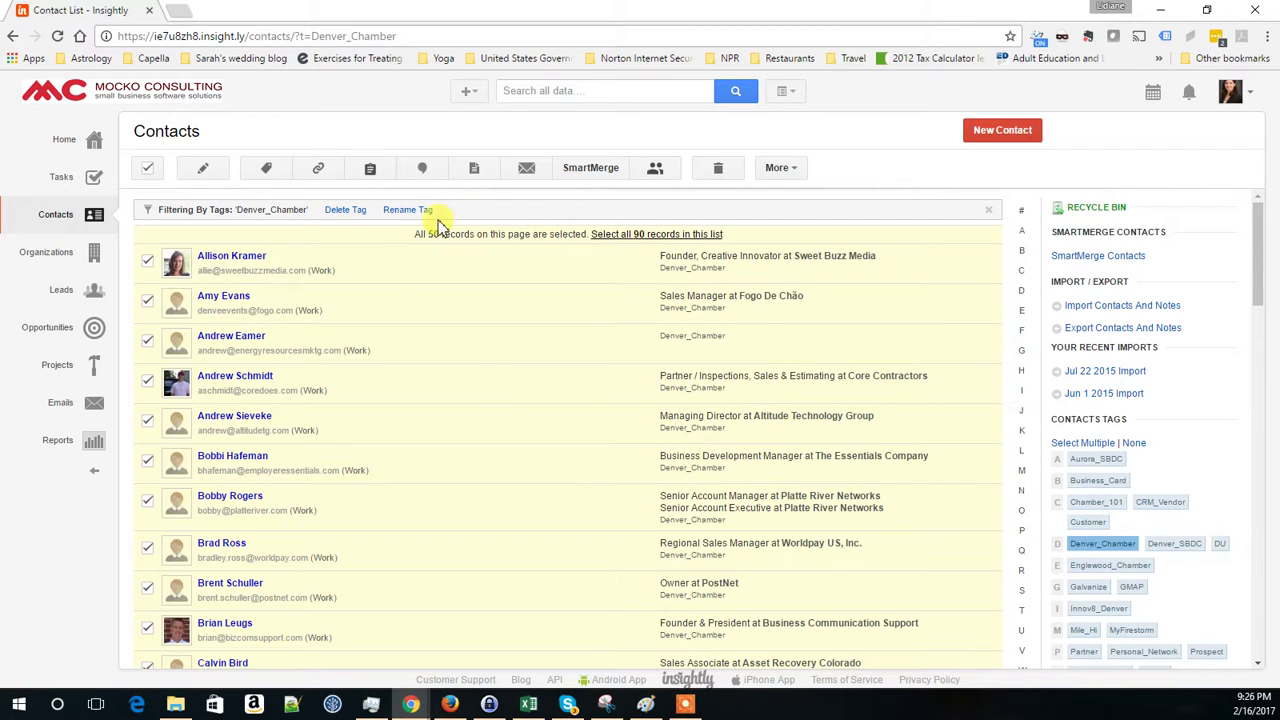
left_click(527, 170)
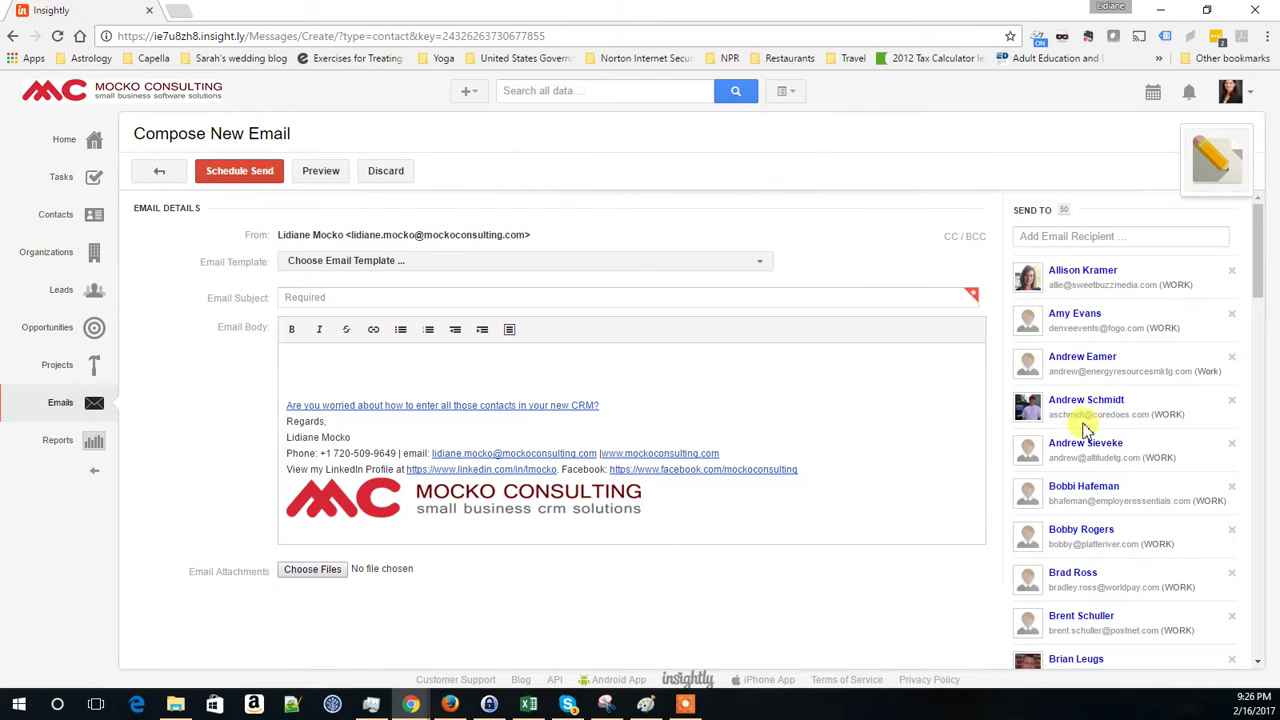
Apply the 'Thanks for the Press Coverage' template to fill the email's subject and body.
scroll(1100, 600, "down", 3)
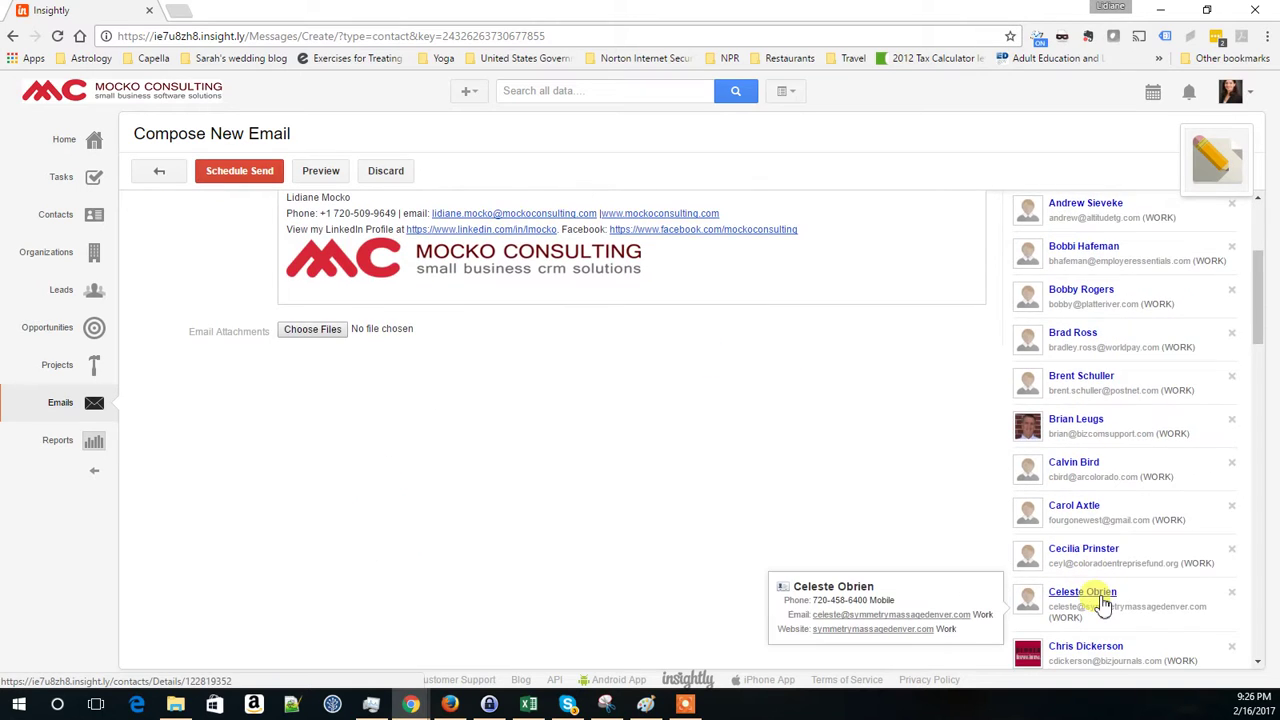
scroll(1102, 604, "up", 3)
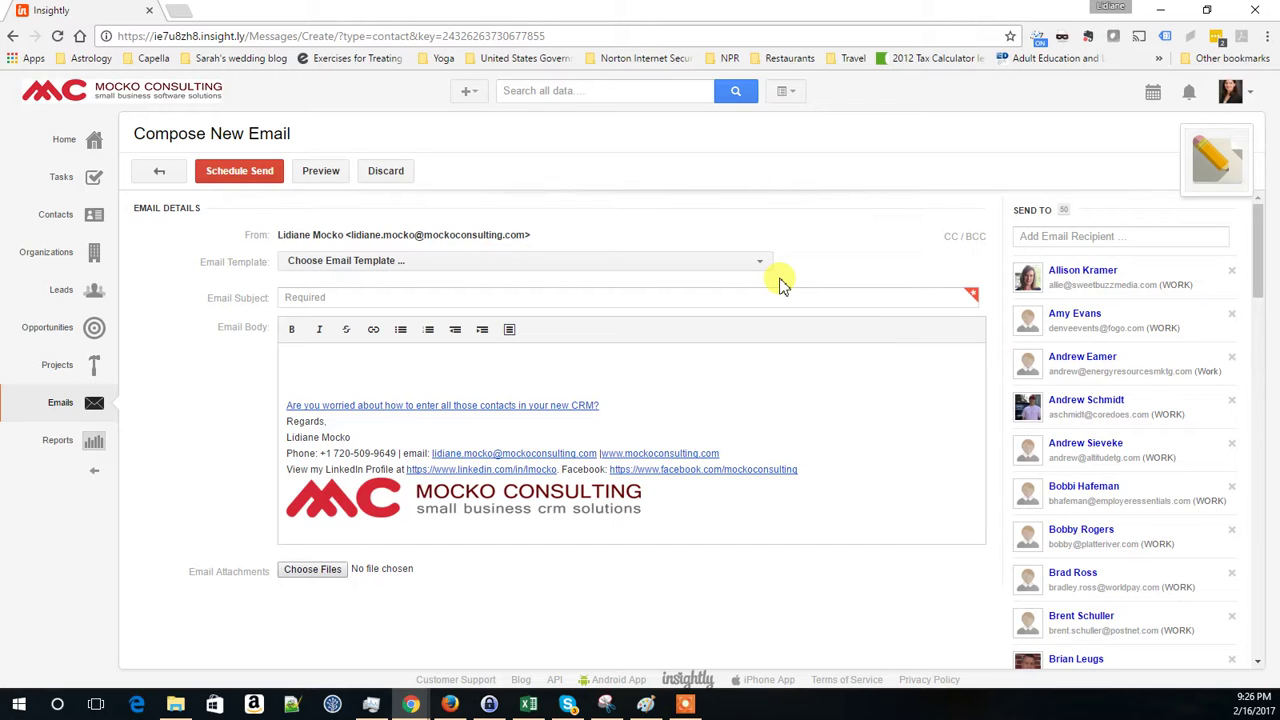
left_click(558, 262)
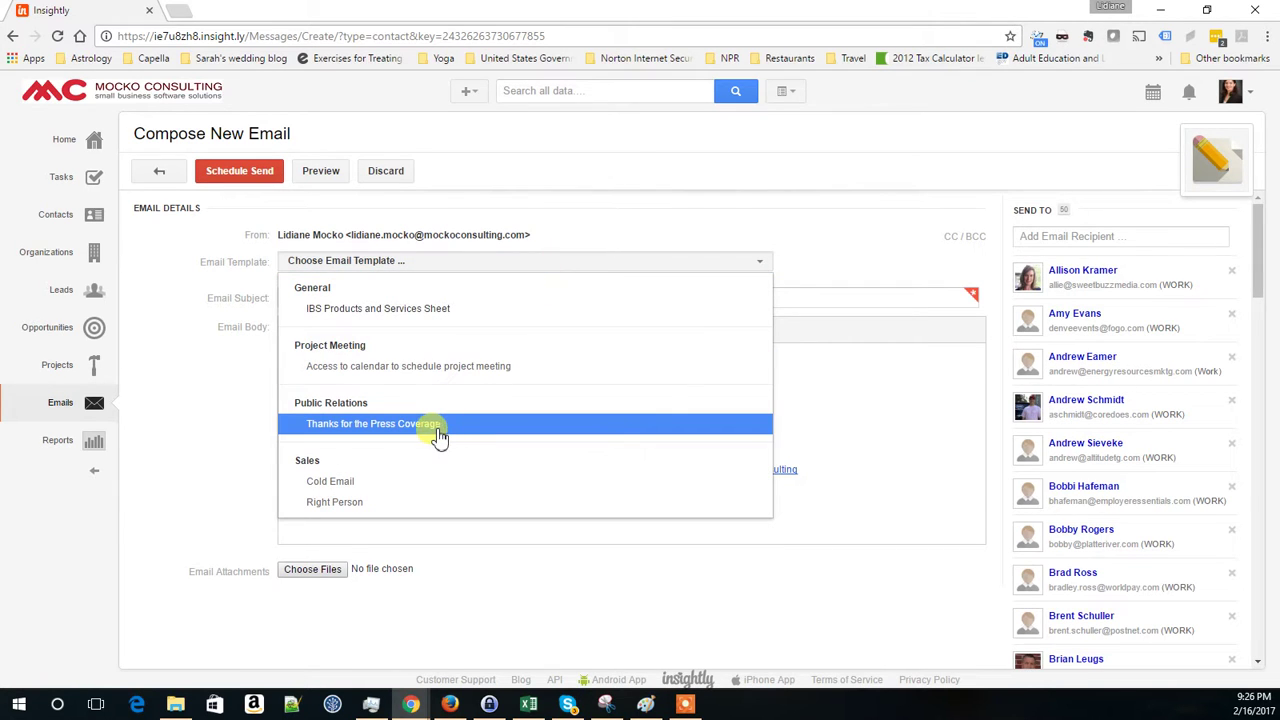
left_click(434, 428)
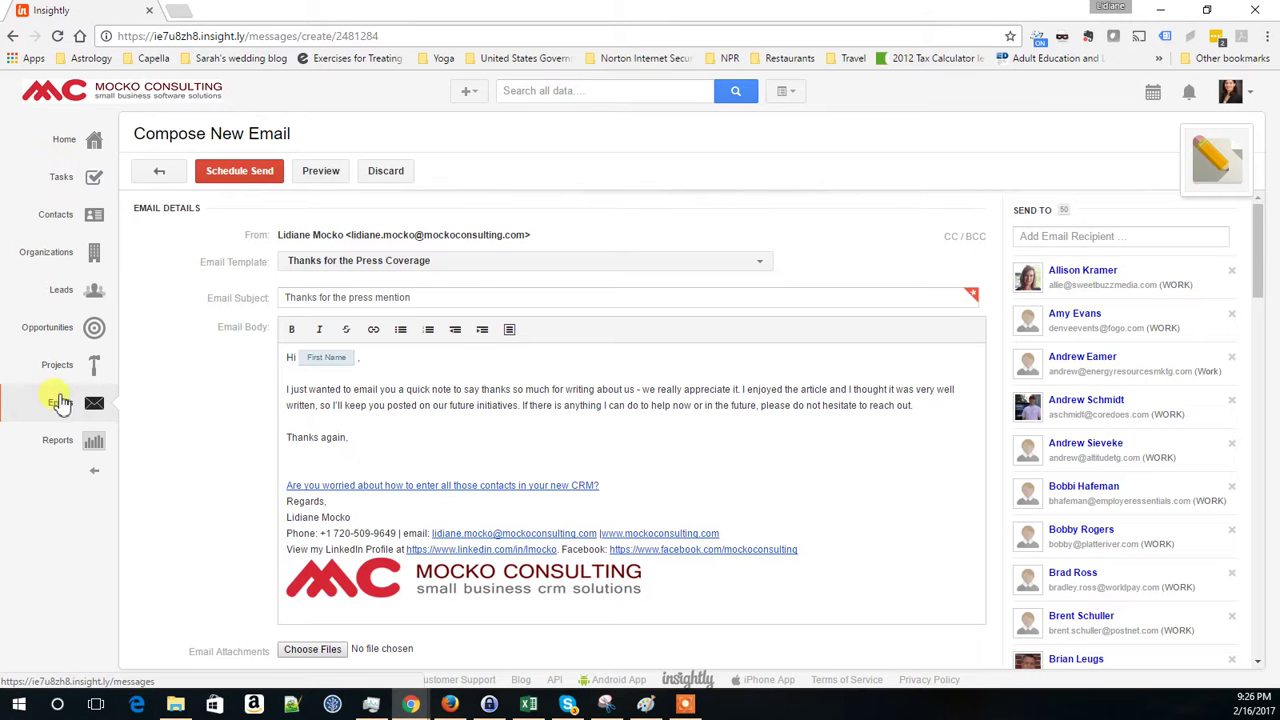
Search organizations for 'RMMFI', open Rocky Mountain MicroFinance Institute, and view its 128 logged emails.
left_click(31, 256)
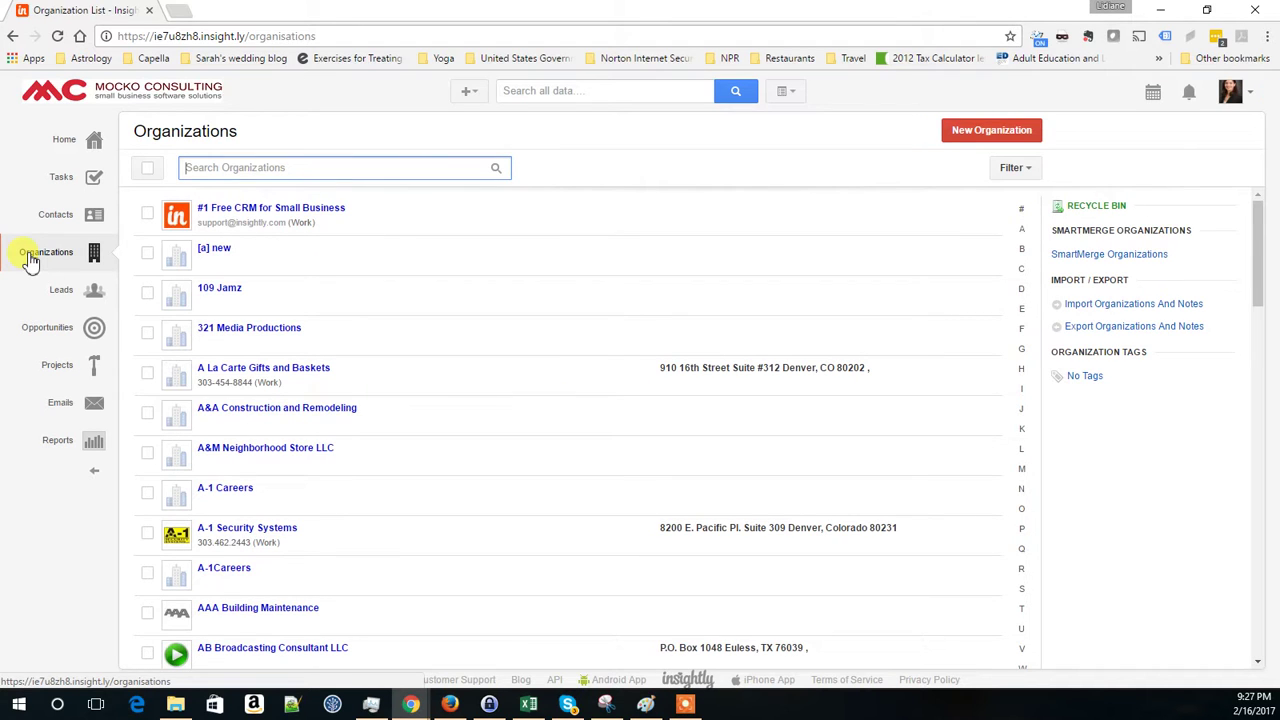
left_click(325, 170)
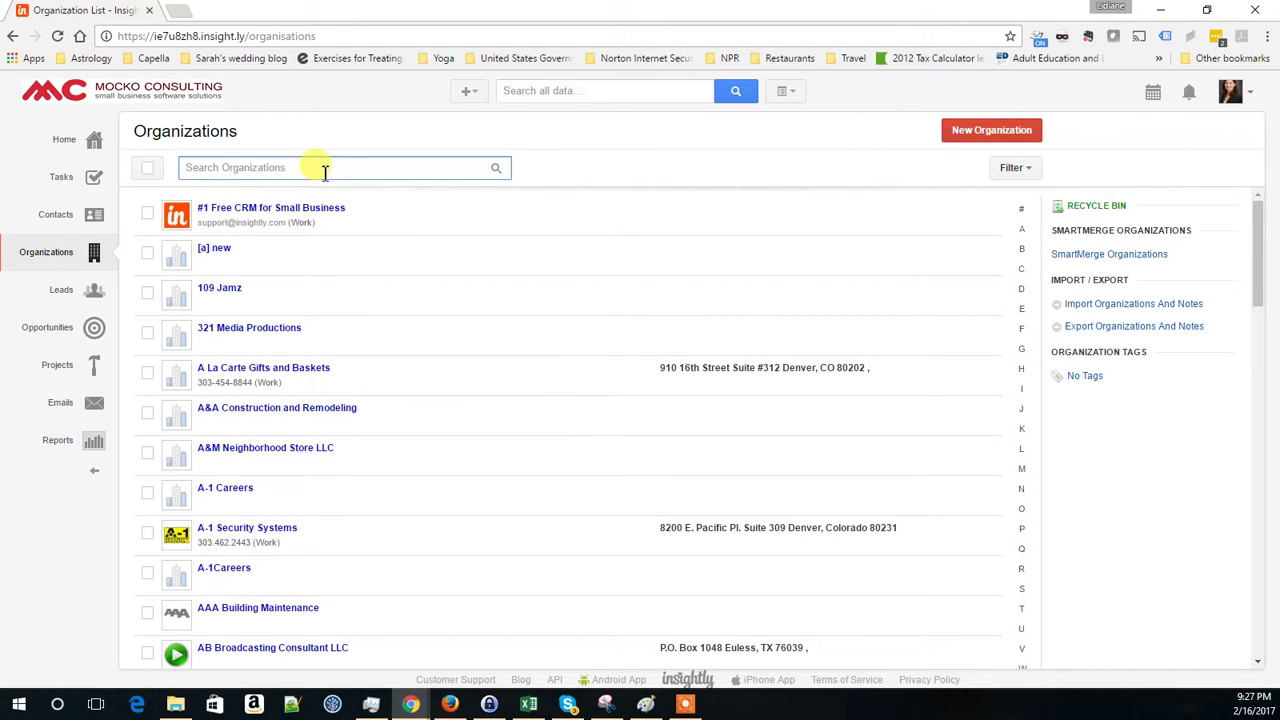
type("RMMFI")
left_click(258, 252)
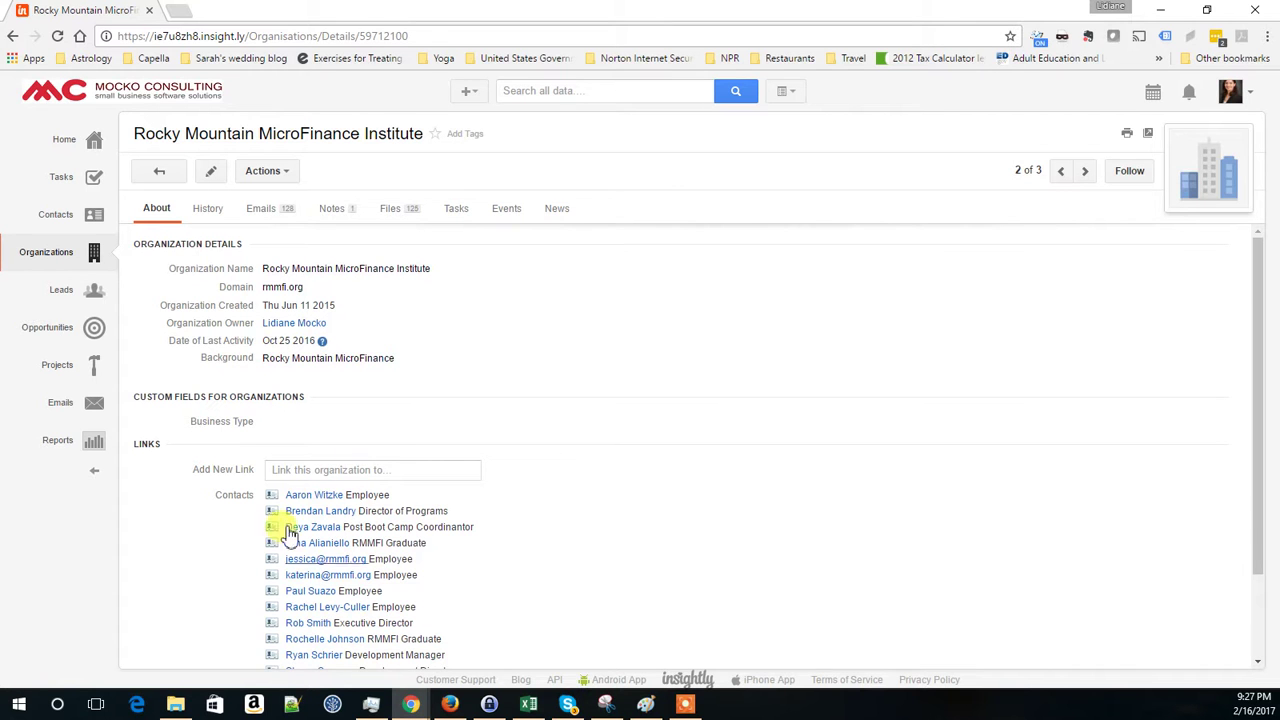
scroll(320, 520, "down", 1)
scroll(315, 560, "up", 1)
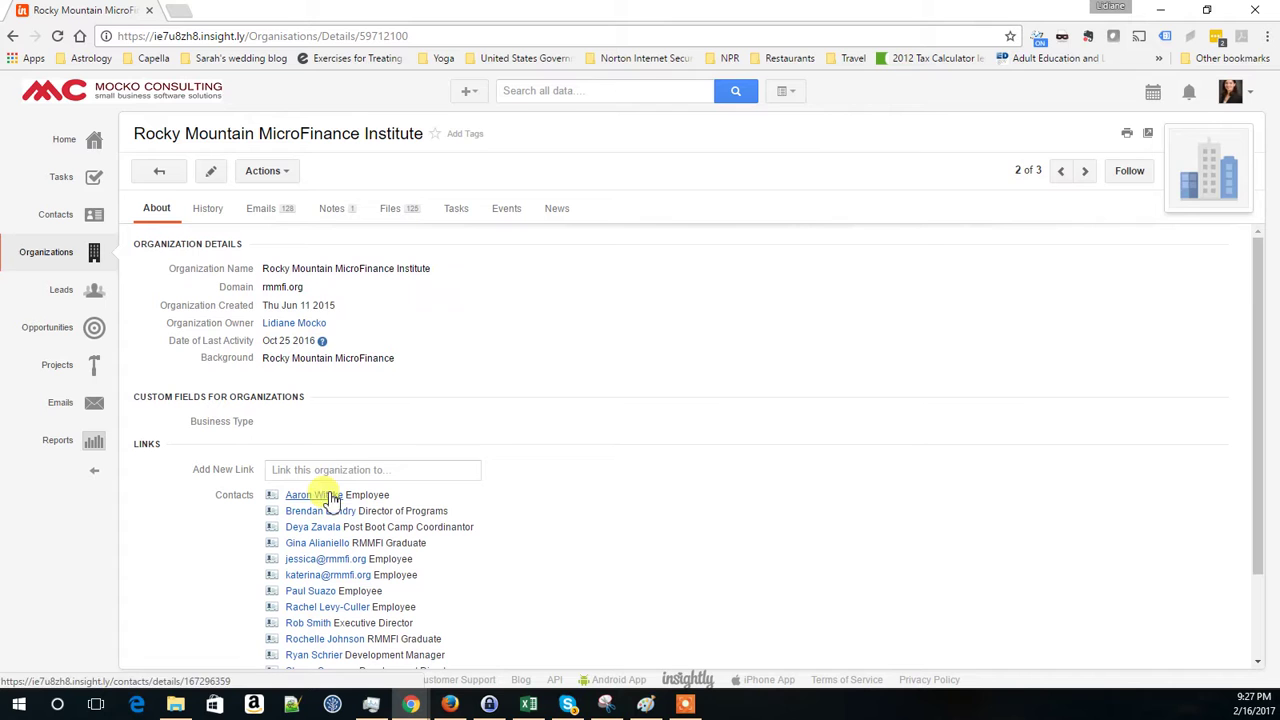
left_click(261, 210)
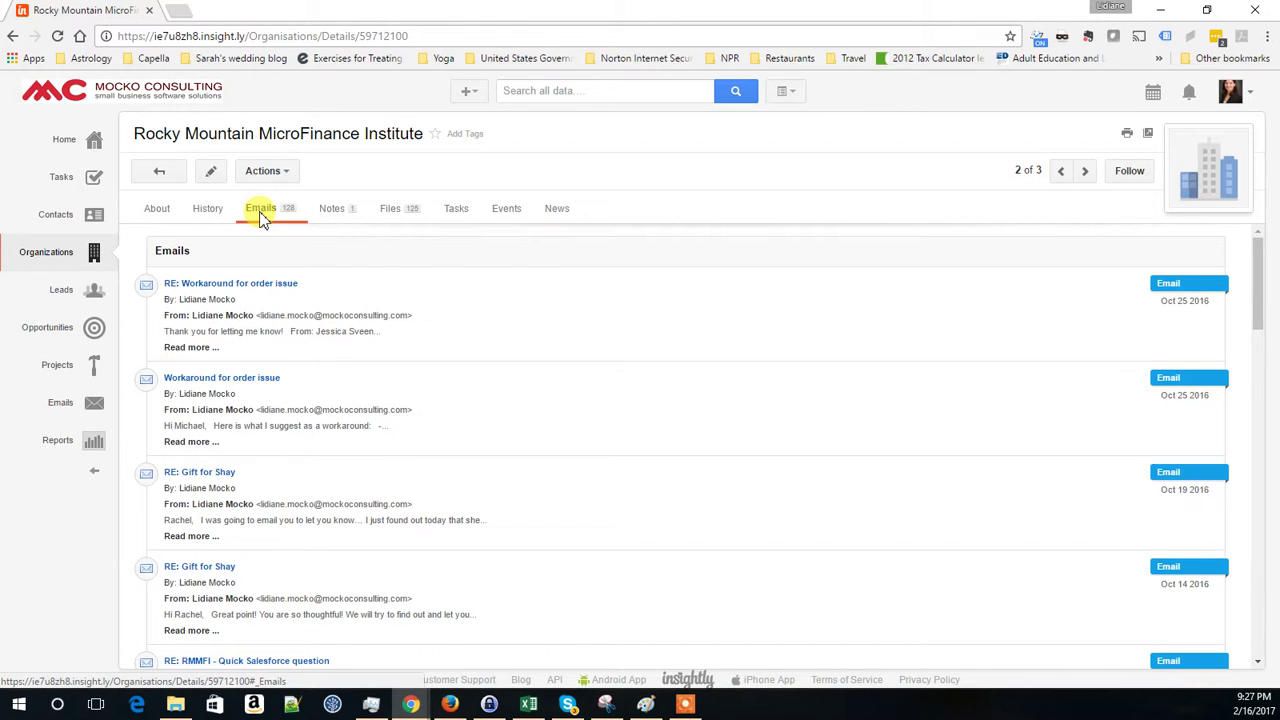
Add an organization note titled 'Testing notes' with the text 'This is a new note.'.
left_click(330, 212)
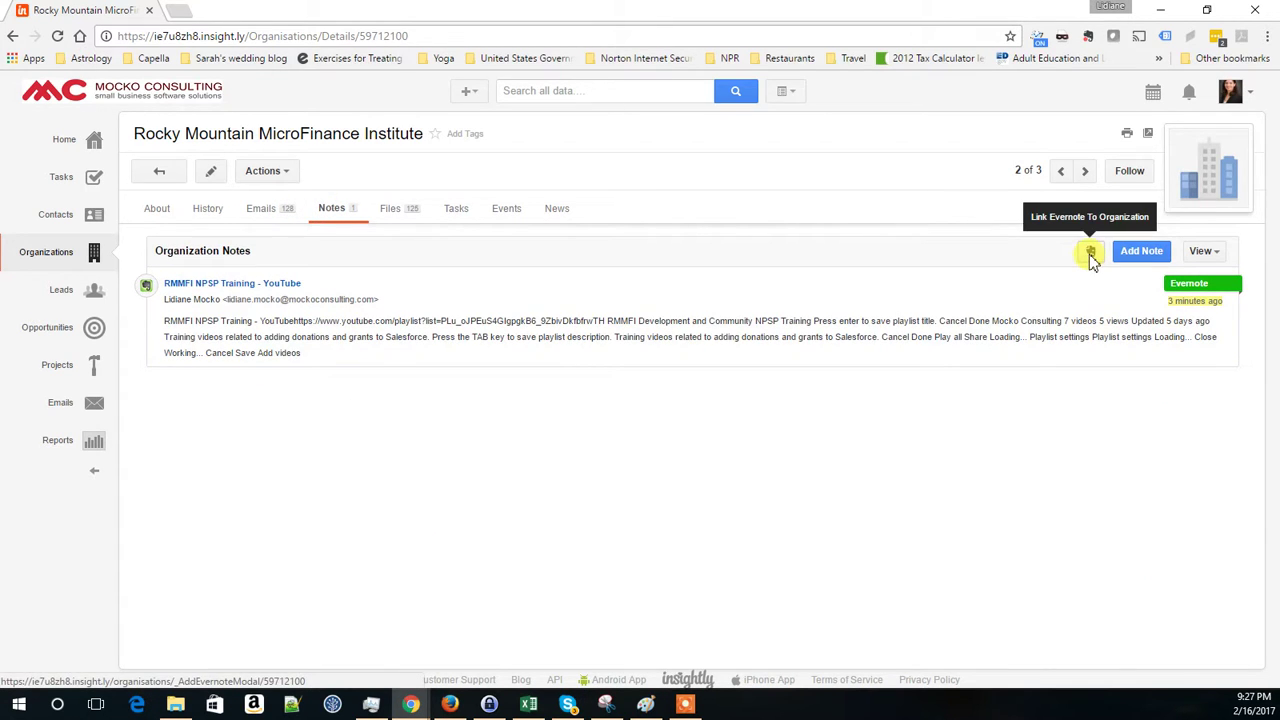
left_click(1141, 251)
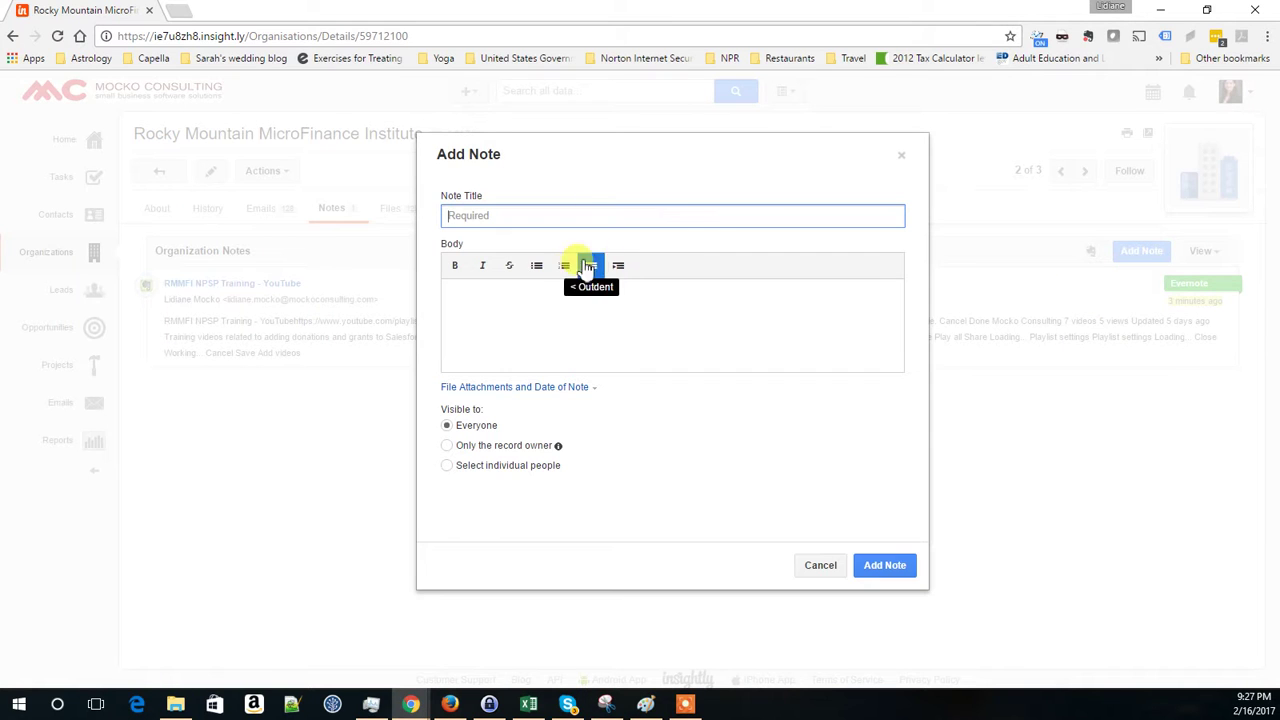
type("Testing notes")
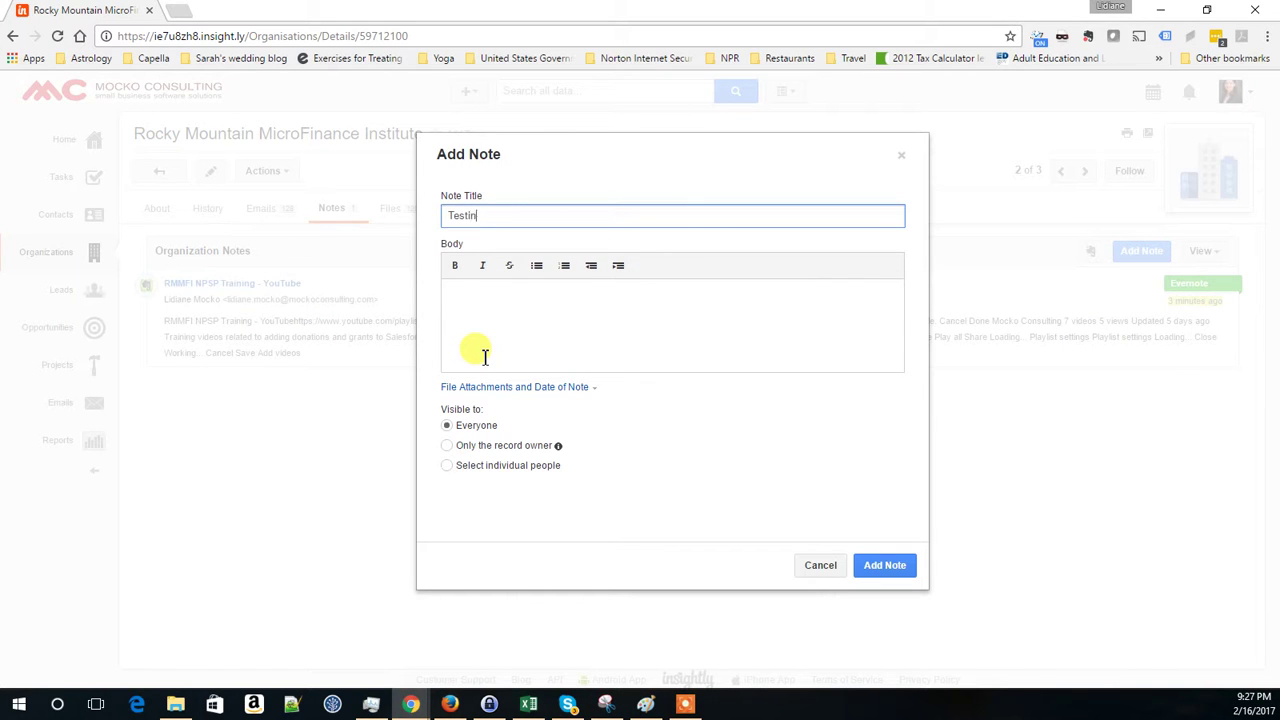
left_click(486, 330)
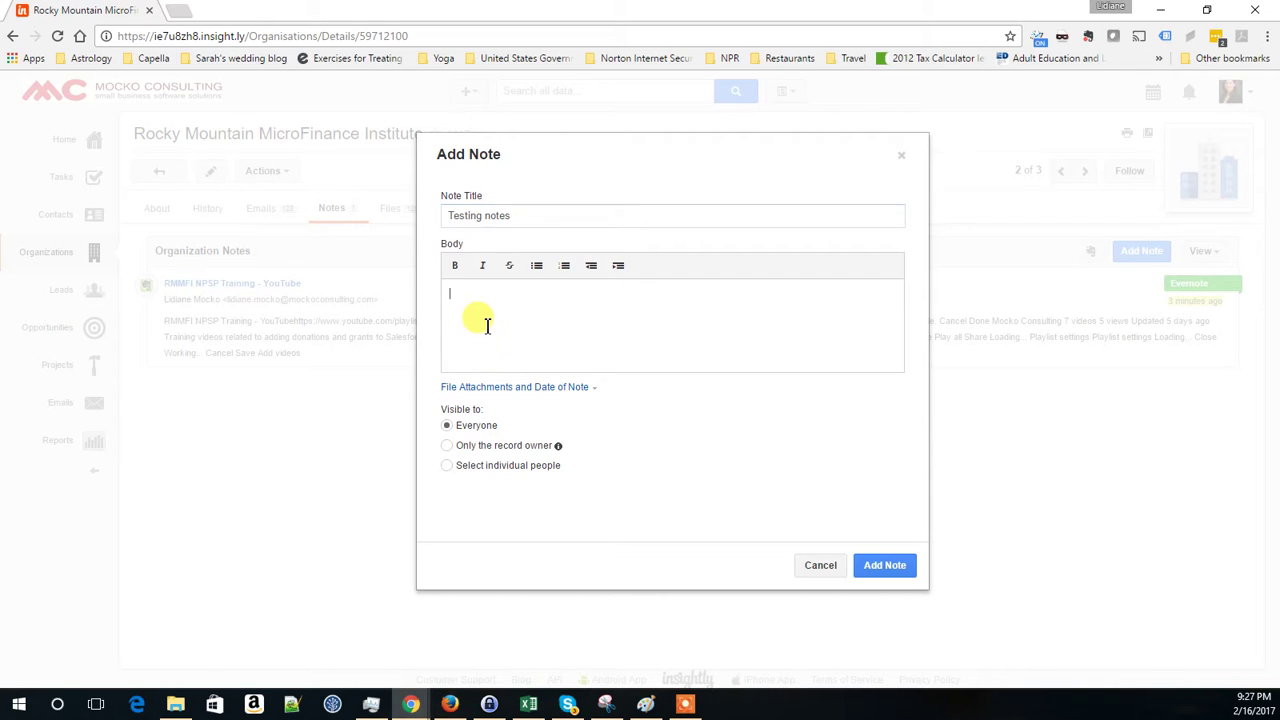
type("This is a new note.")
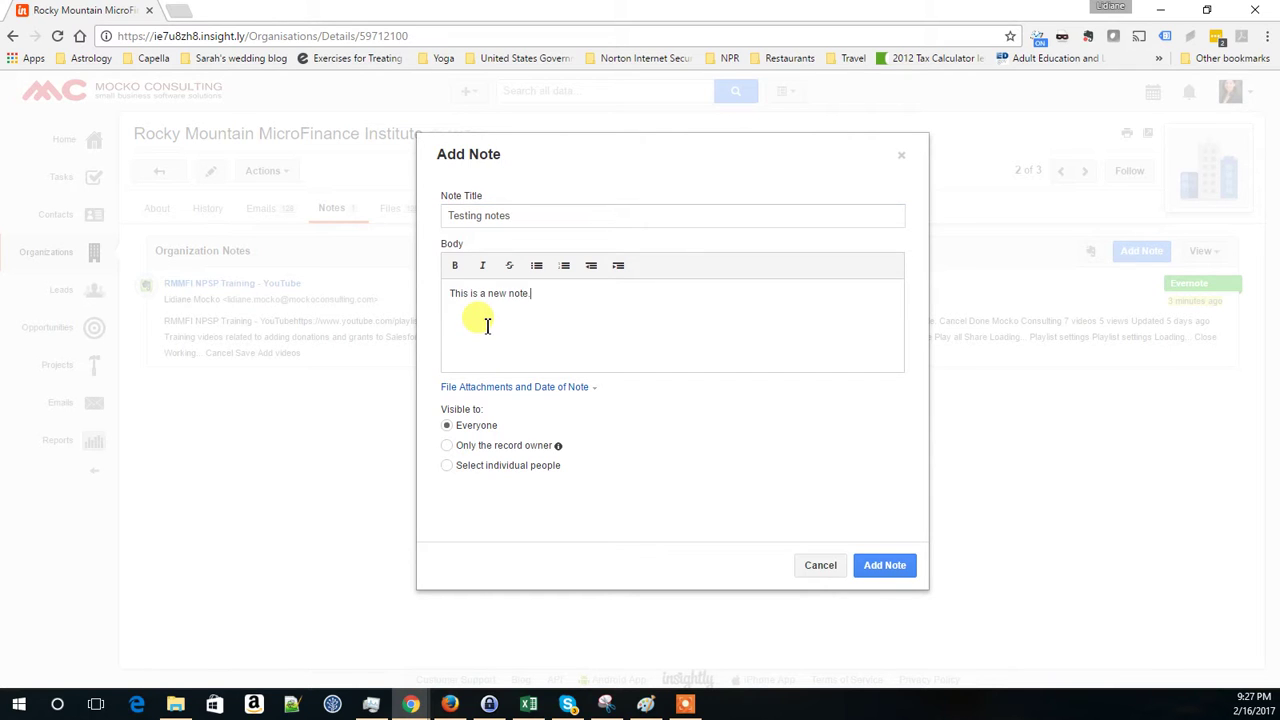
left_click(886, 565)
left_click(887, 568)
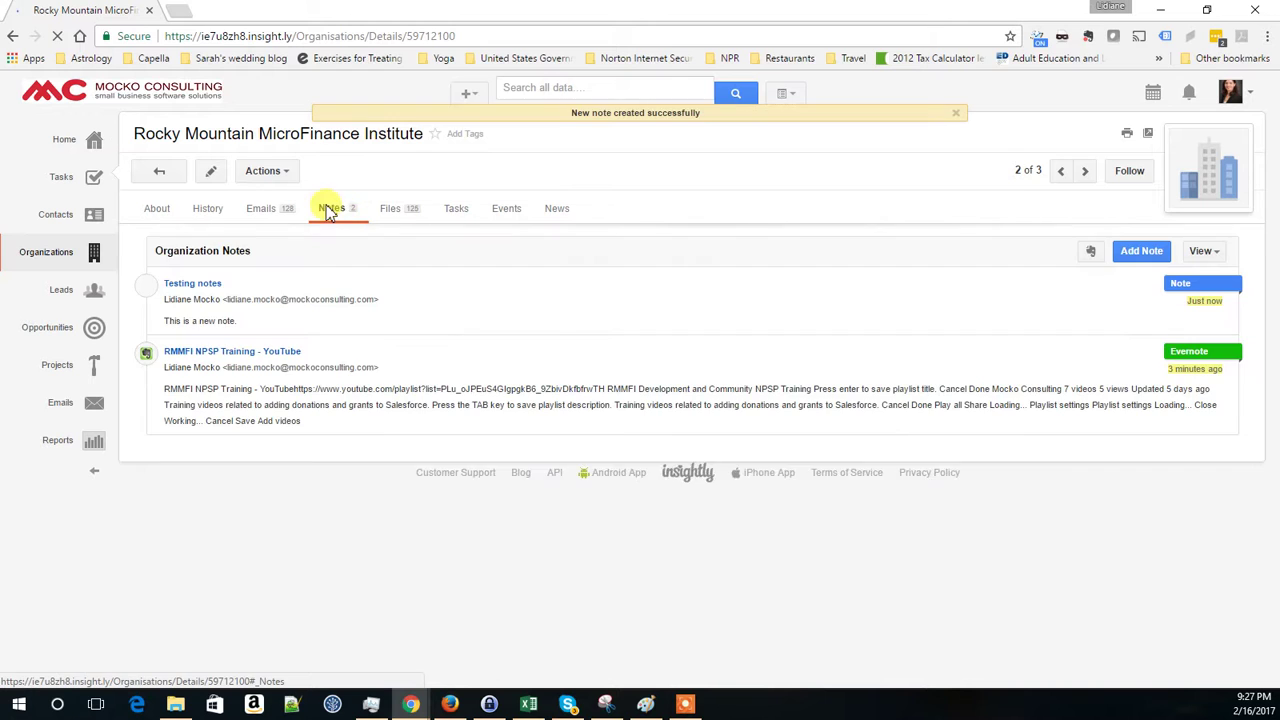
Open the Editorial Calendar and the COTS Implementation PDF from Files in new tabs, then view Tasks.
left_click(392, 212)
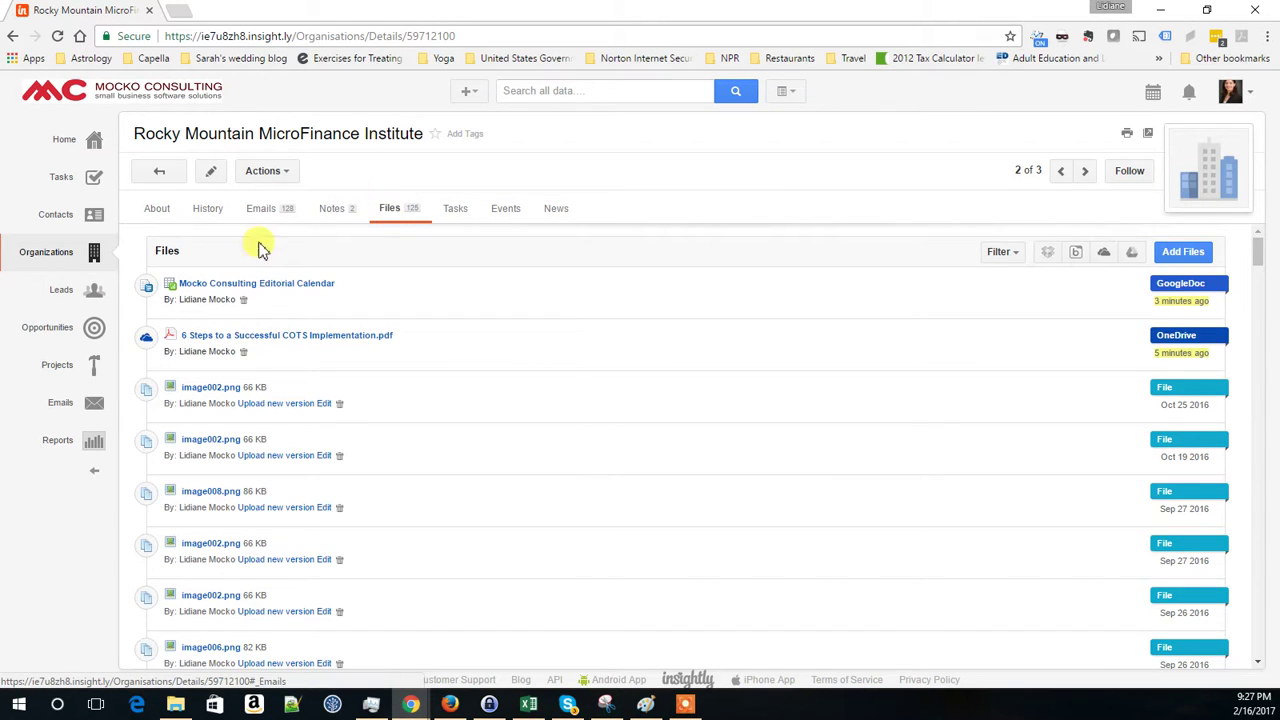
right_click(248, 292)
left_click(290, 298)
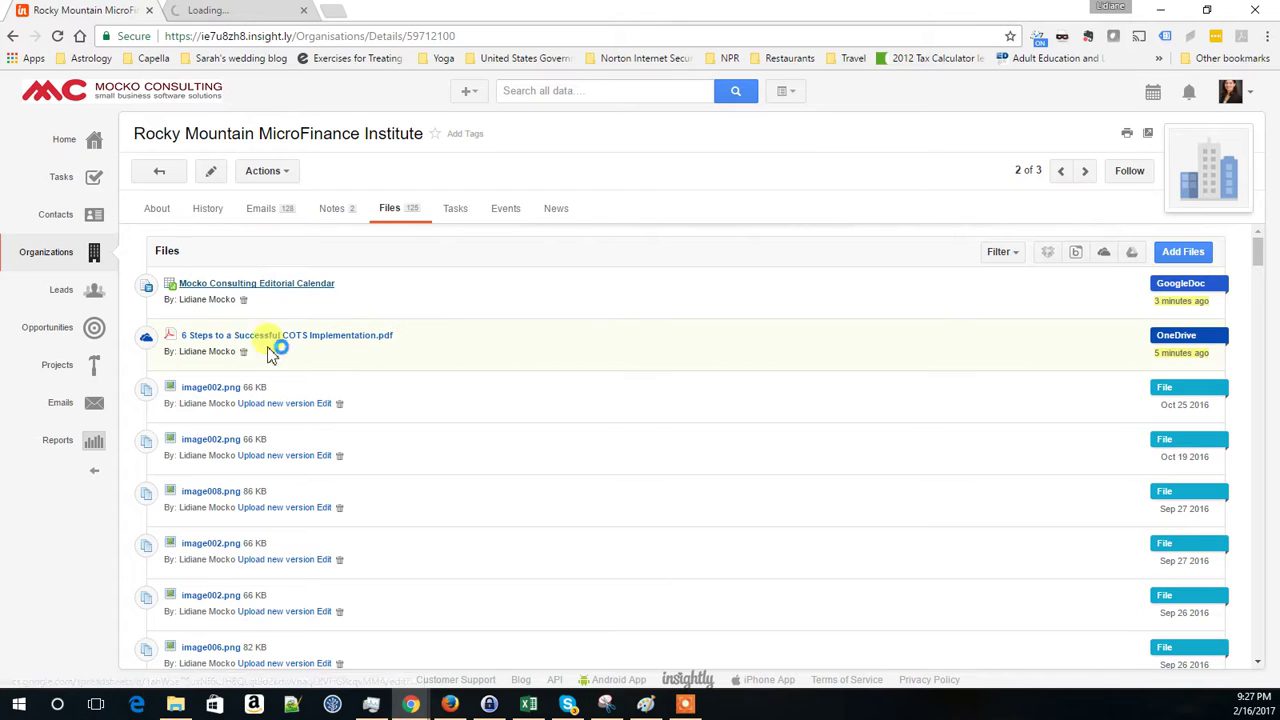
right_click(328, 341)
left_click(371, 346)
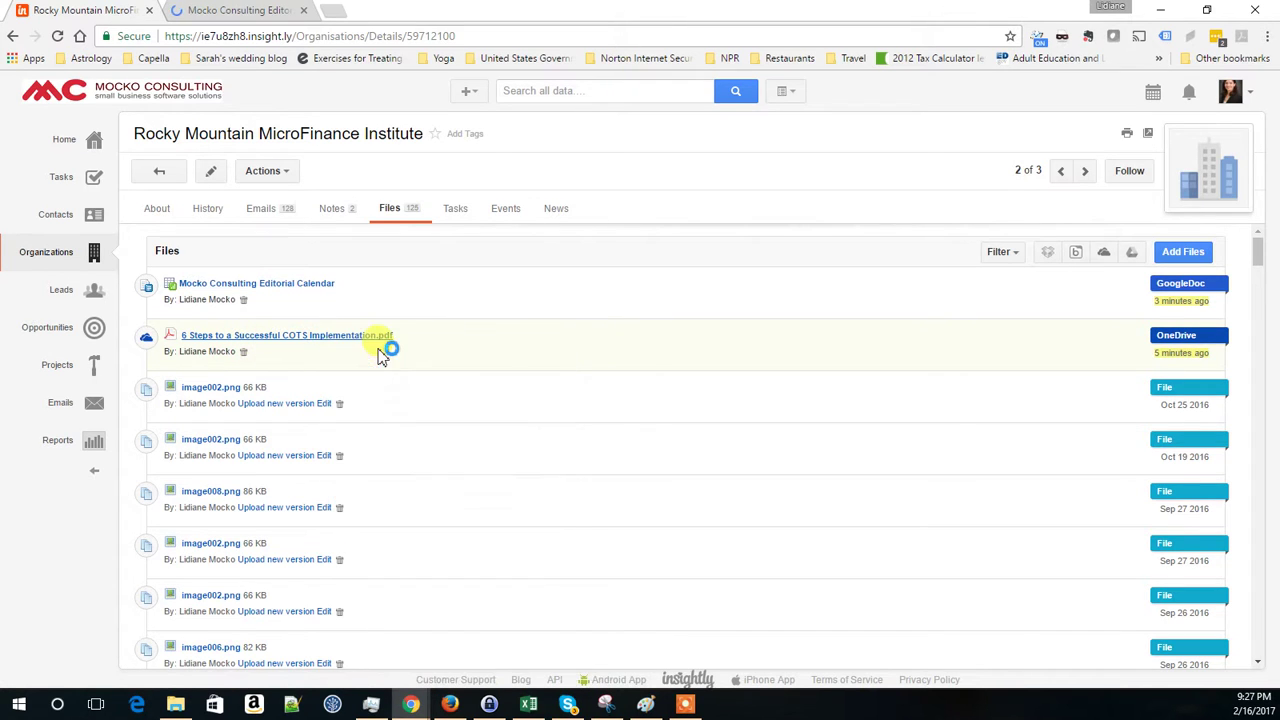
left_click(237, 12)
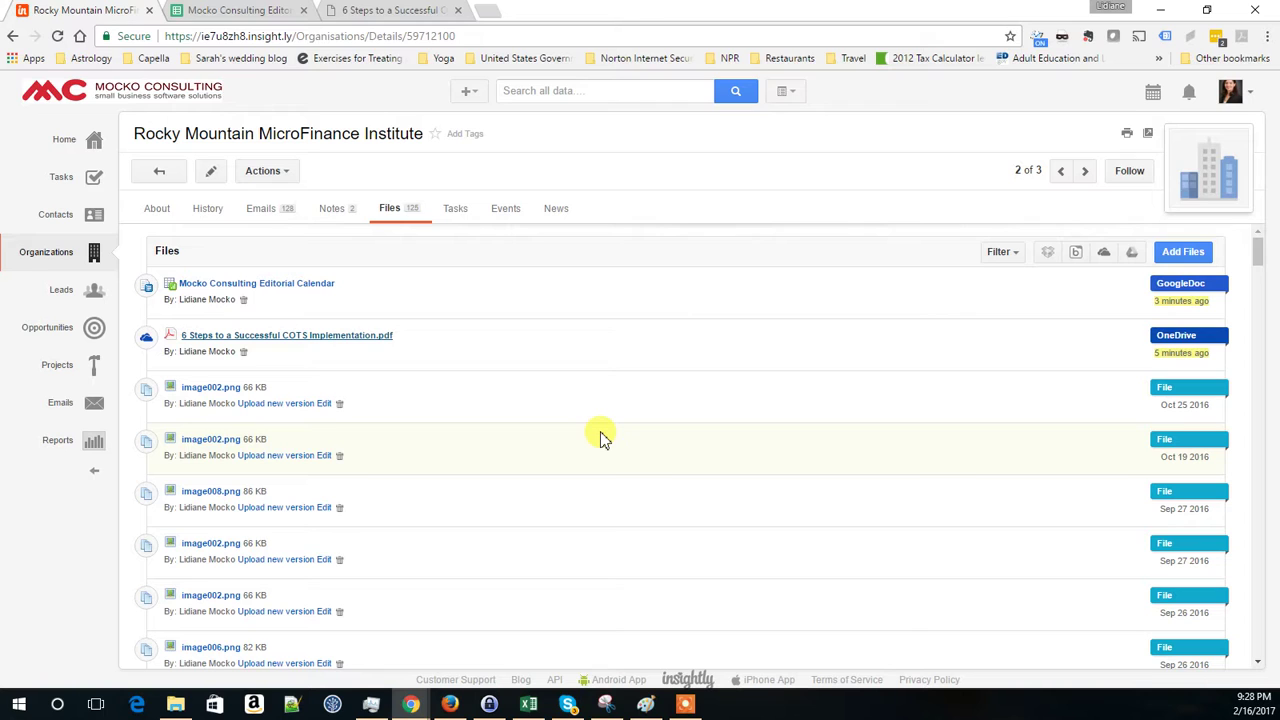
left_click(455, 212)
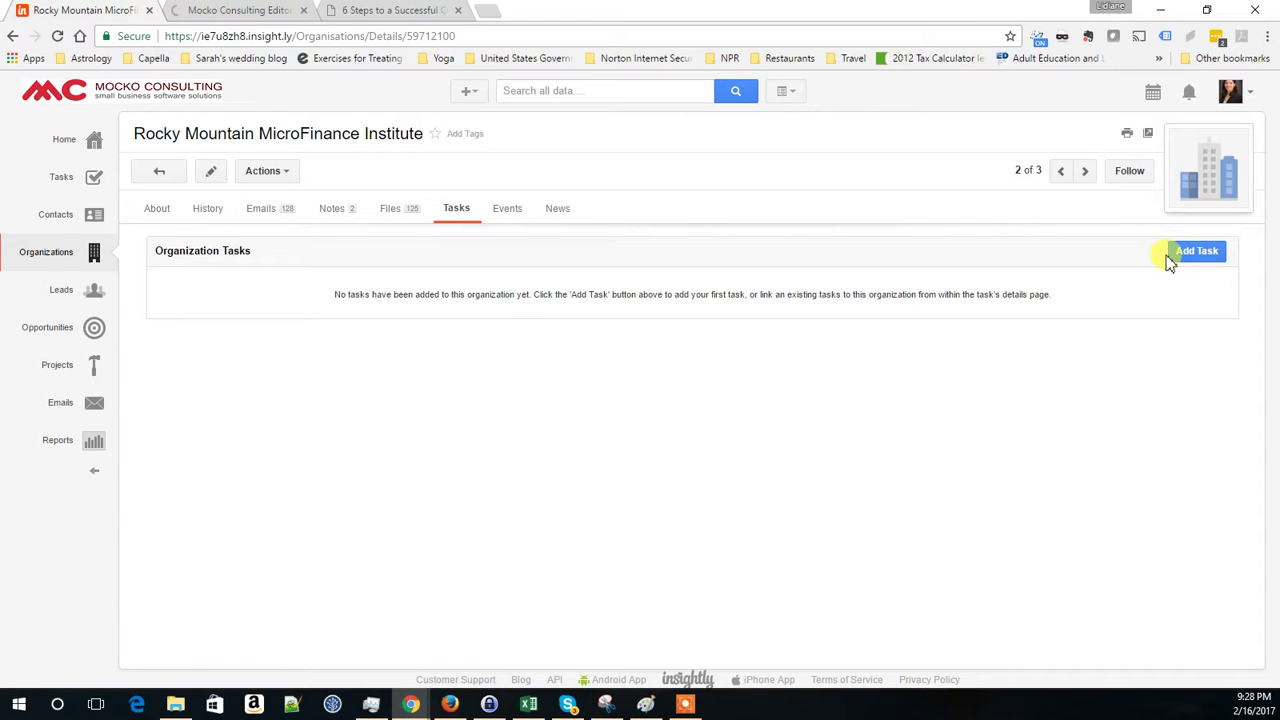
Add an Email task 'Celebrate with RMMFI!' due 23 Feb 2017 to the organization.
left_click(1195, 253)
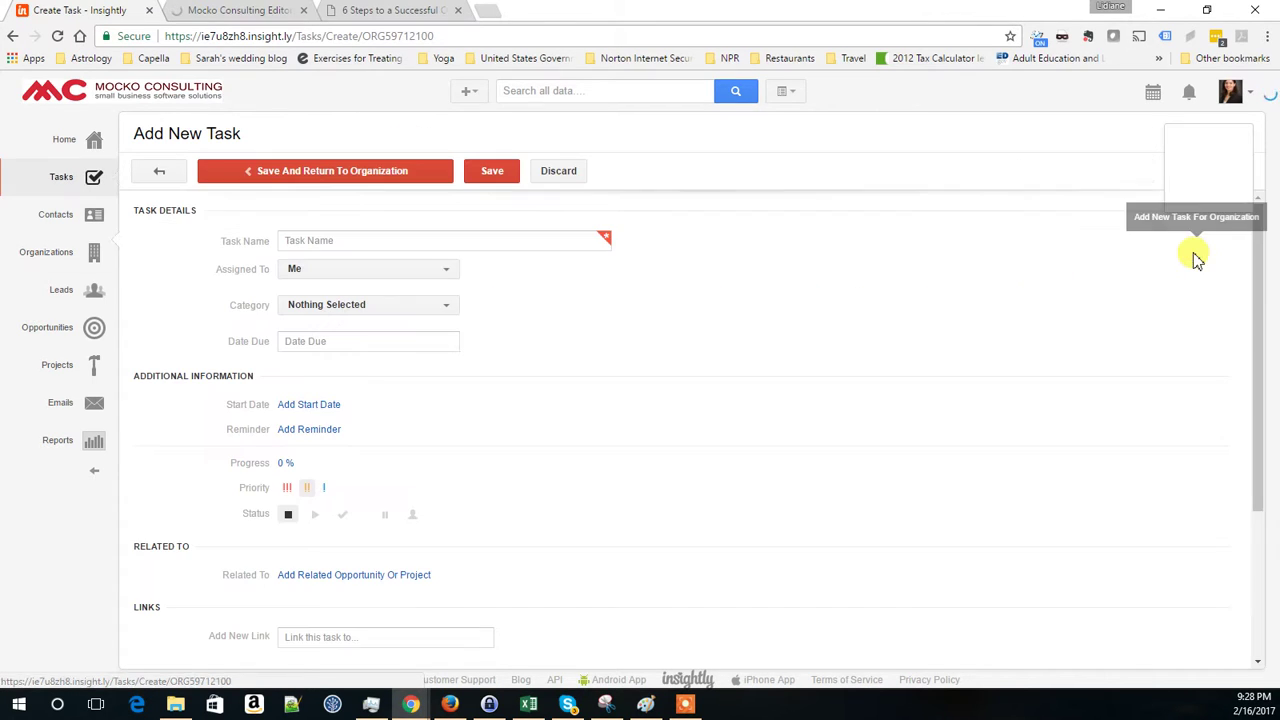
left_click(386, 240)
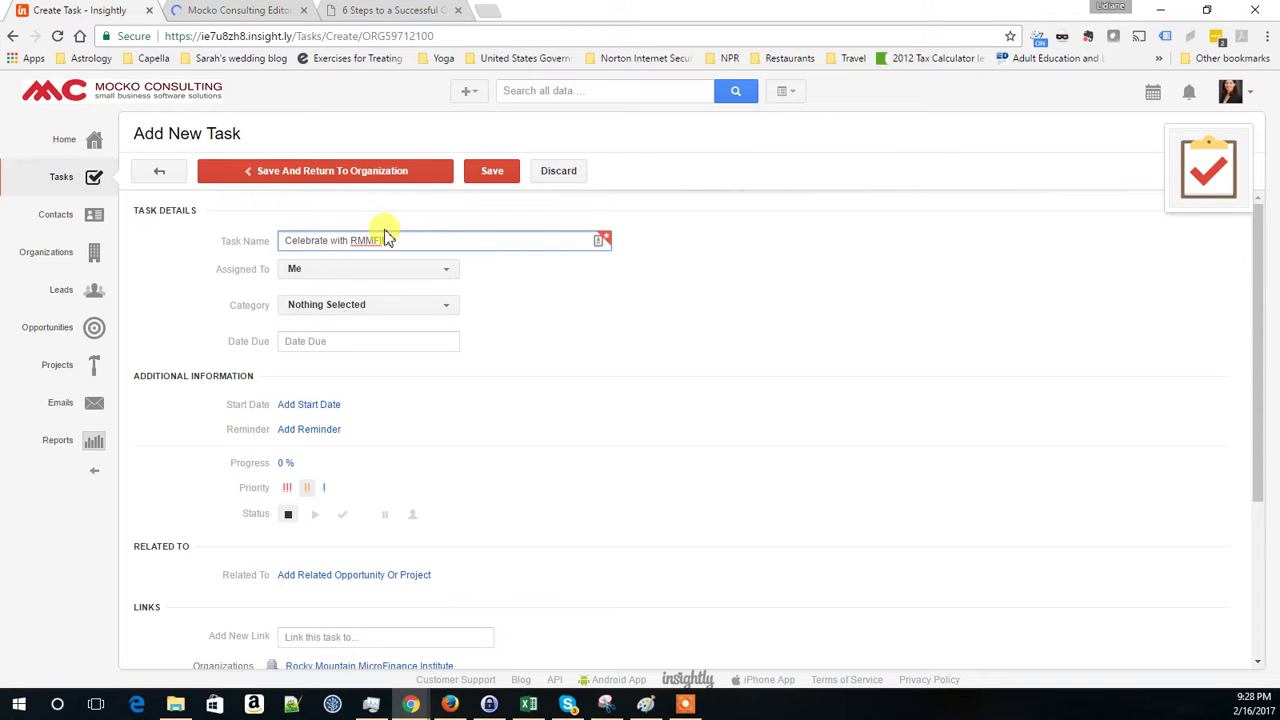
left_click(305, 310)
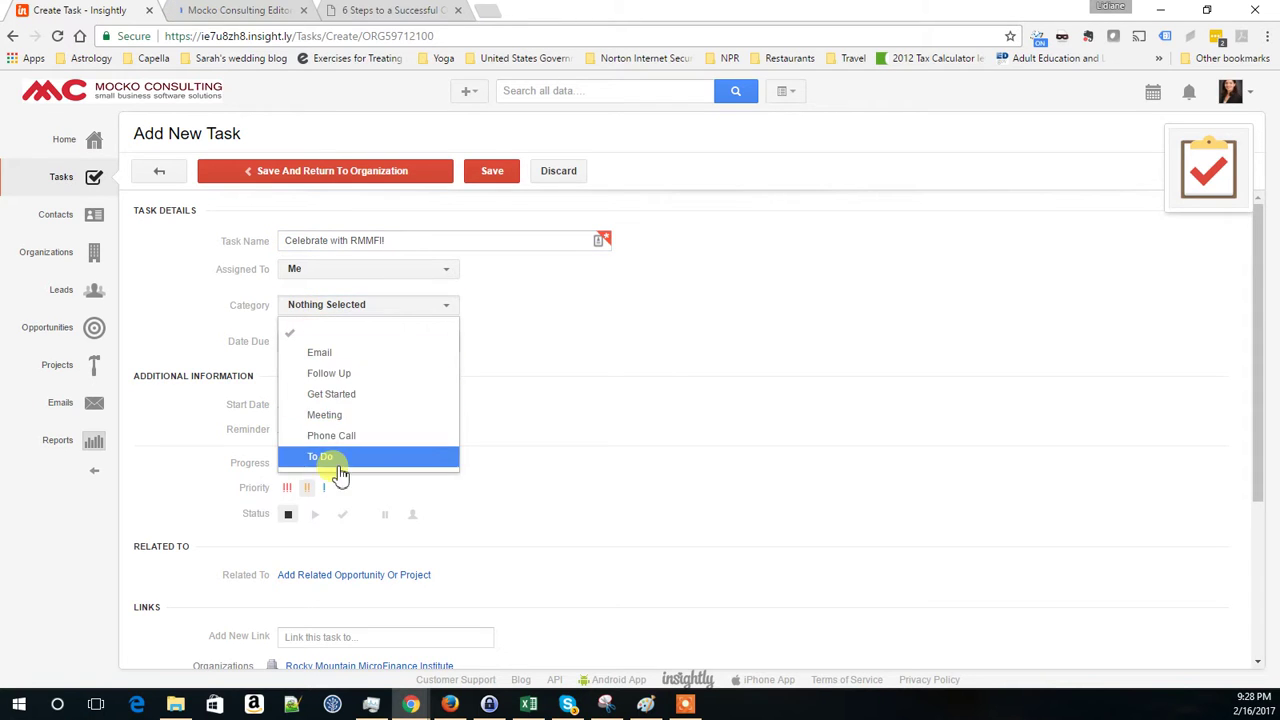
left_click(326, 355)
left_click(343, 341)
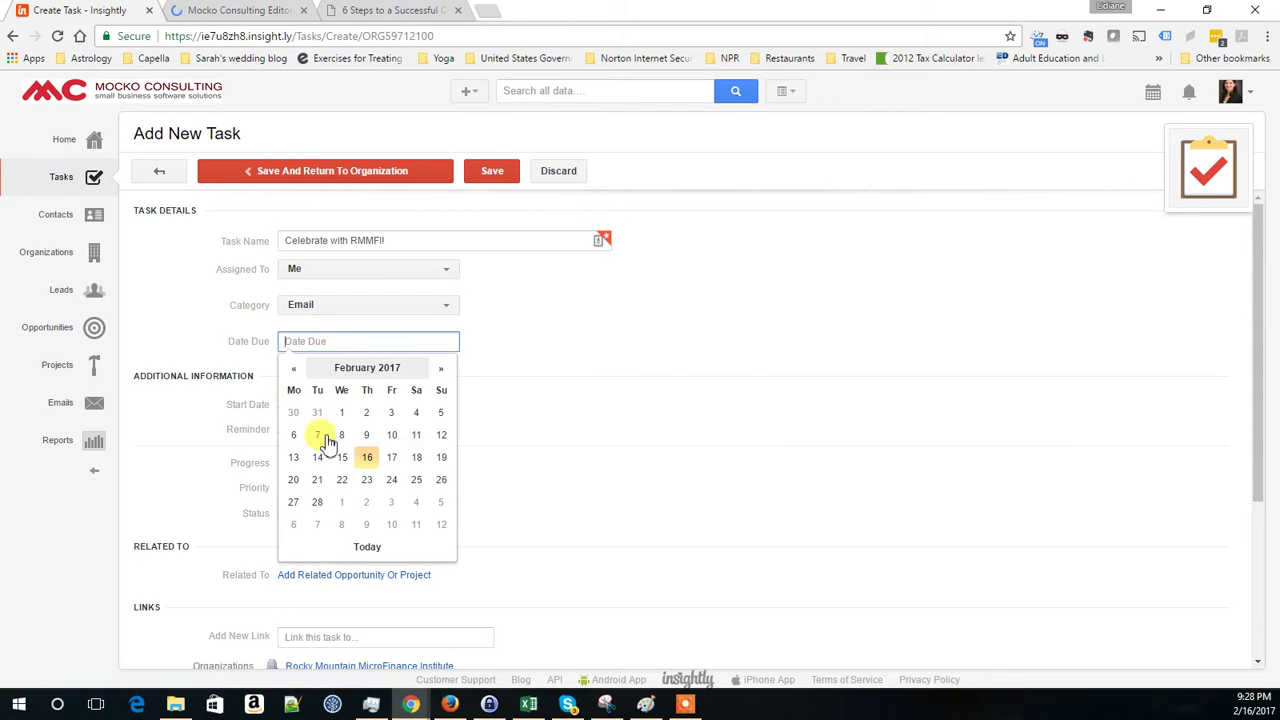
left_click(366, 477)
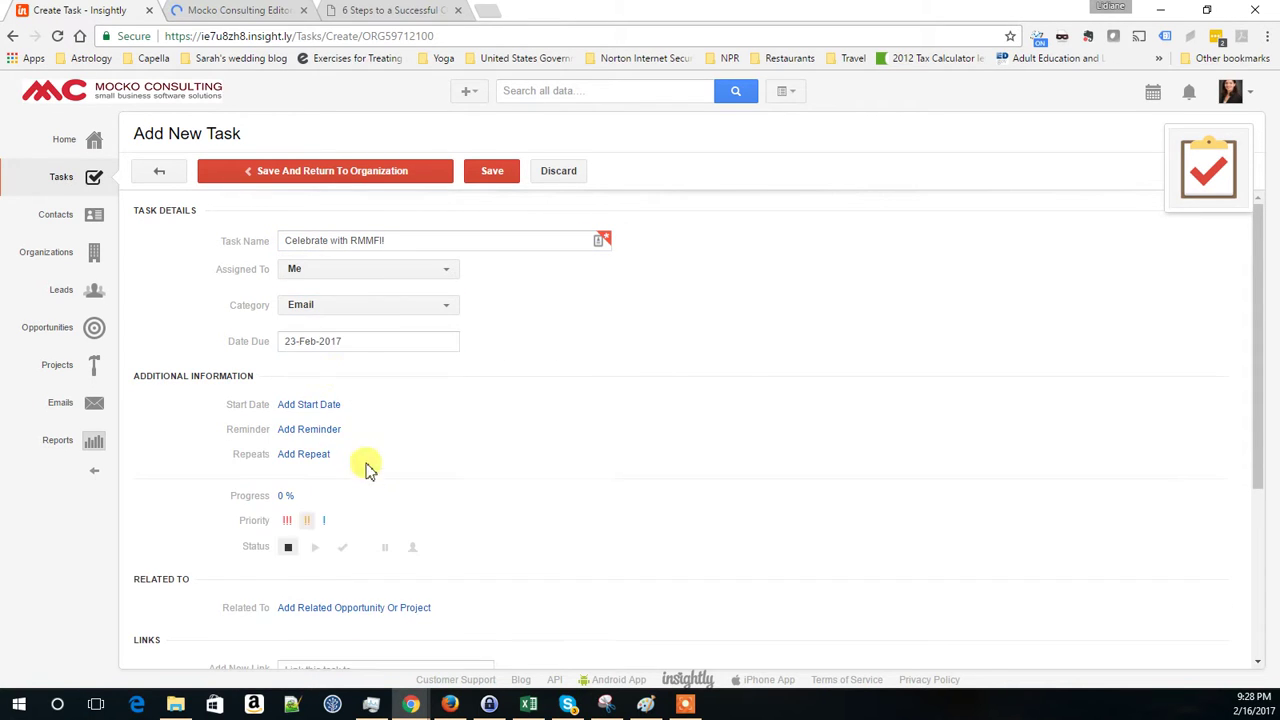
left_click(488, 176)
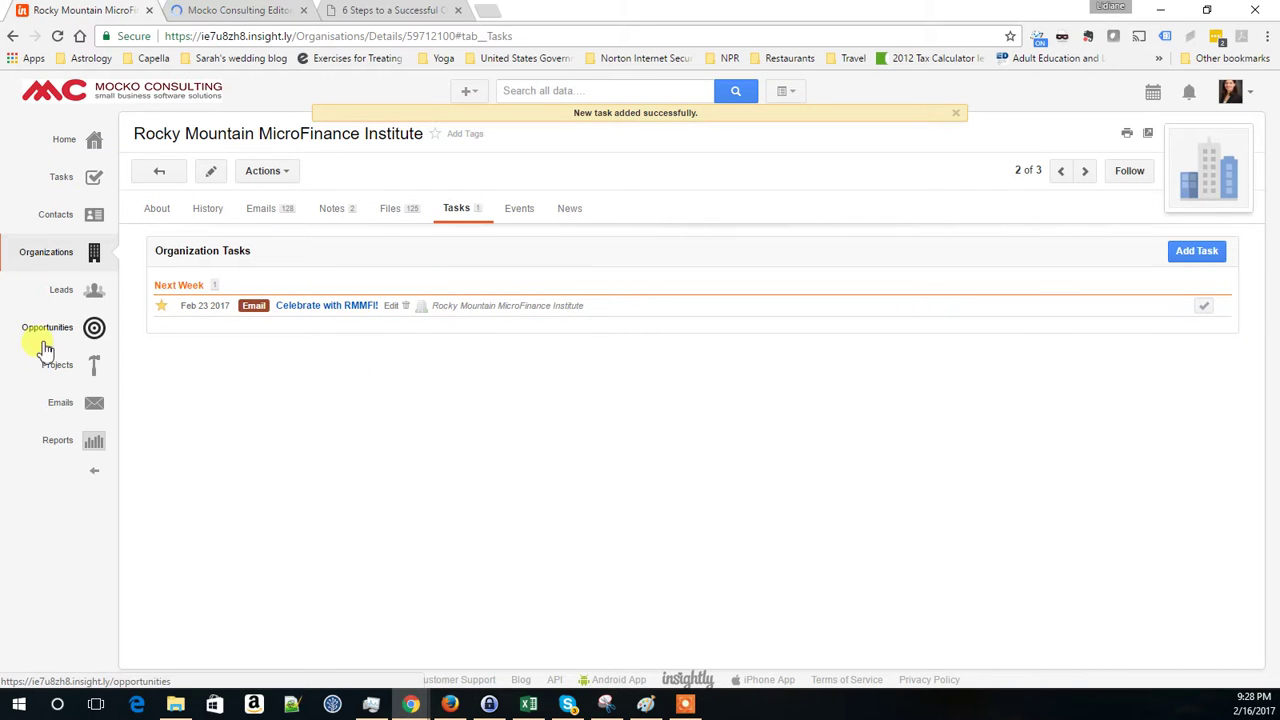
Filter the Opportunities list to Open Opportunities, showing 6 records worth $36,000 USD.
left_click(47, 330)
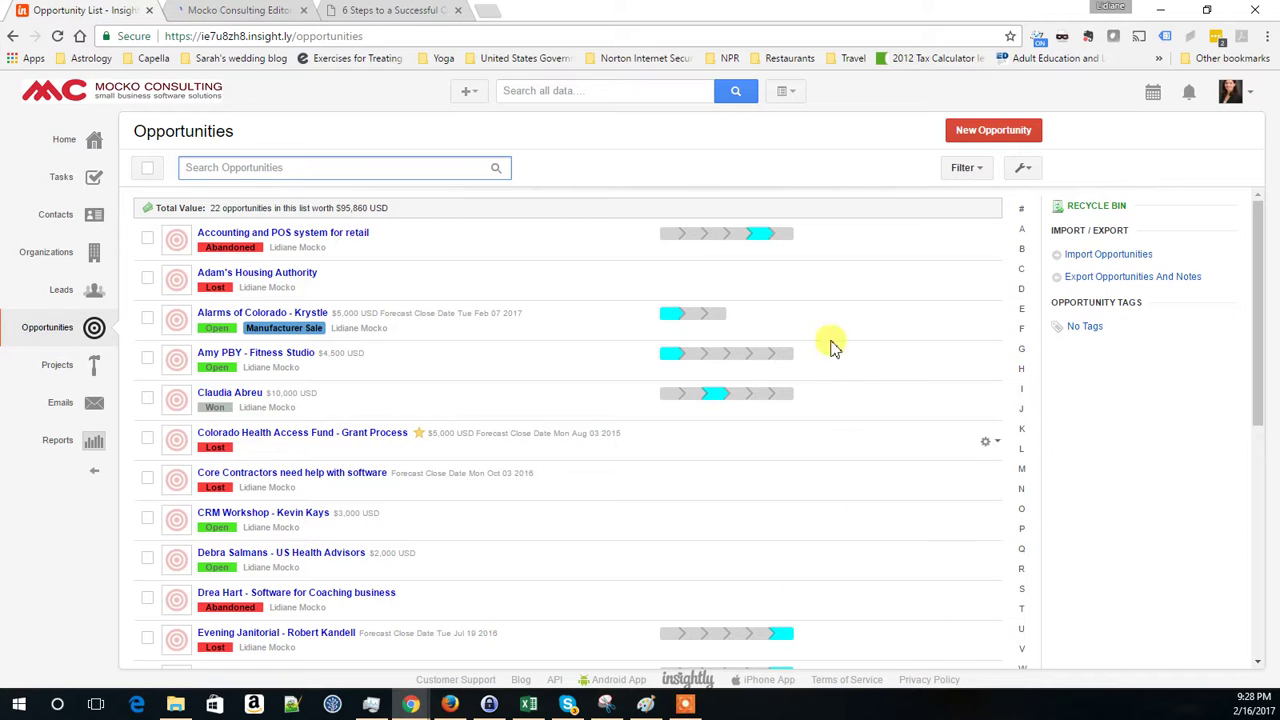
left_click(963, 168)
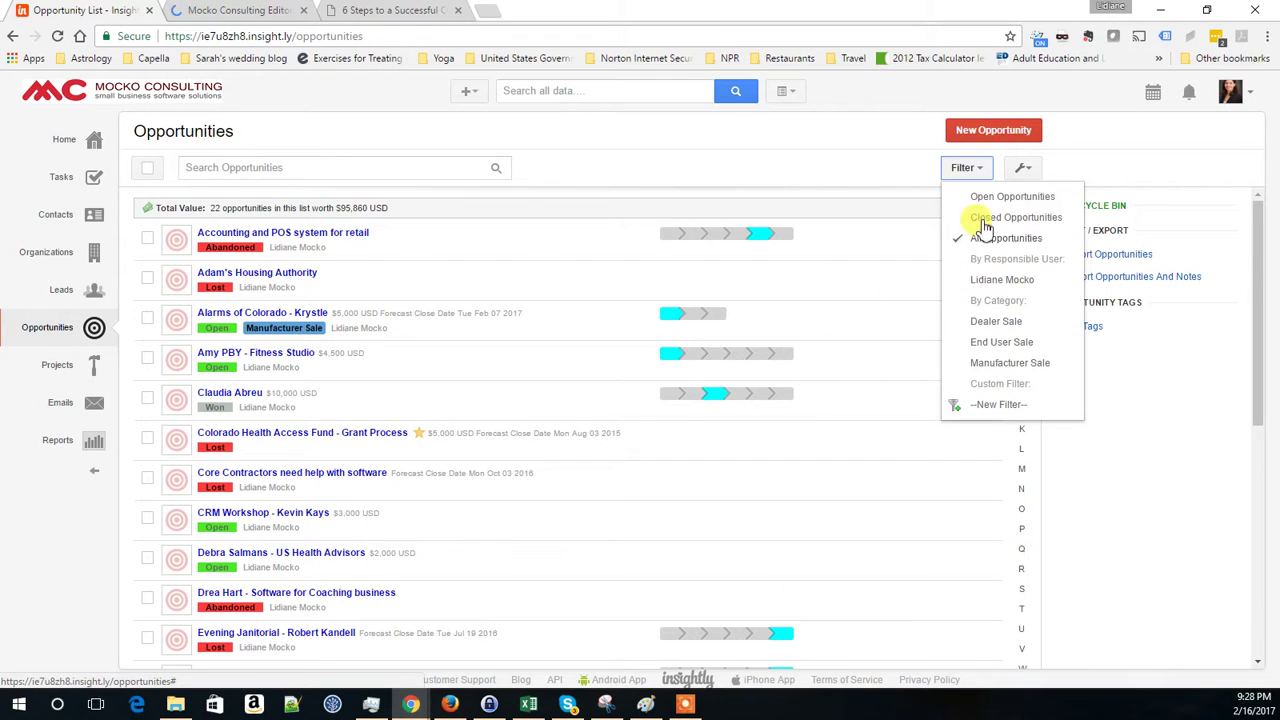
left_click(1012, 197)
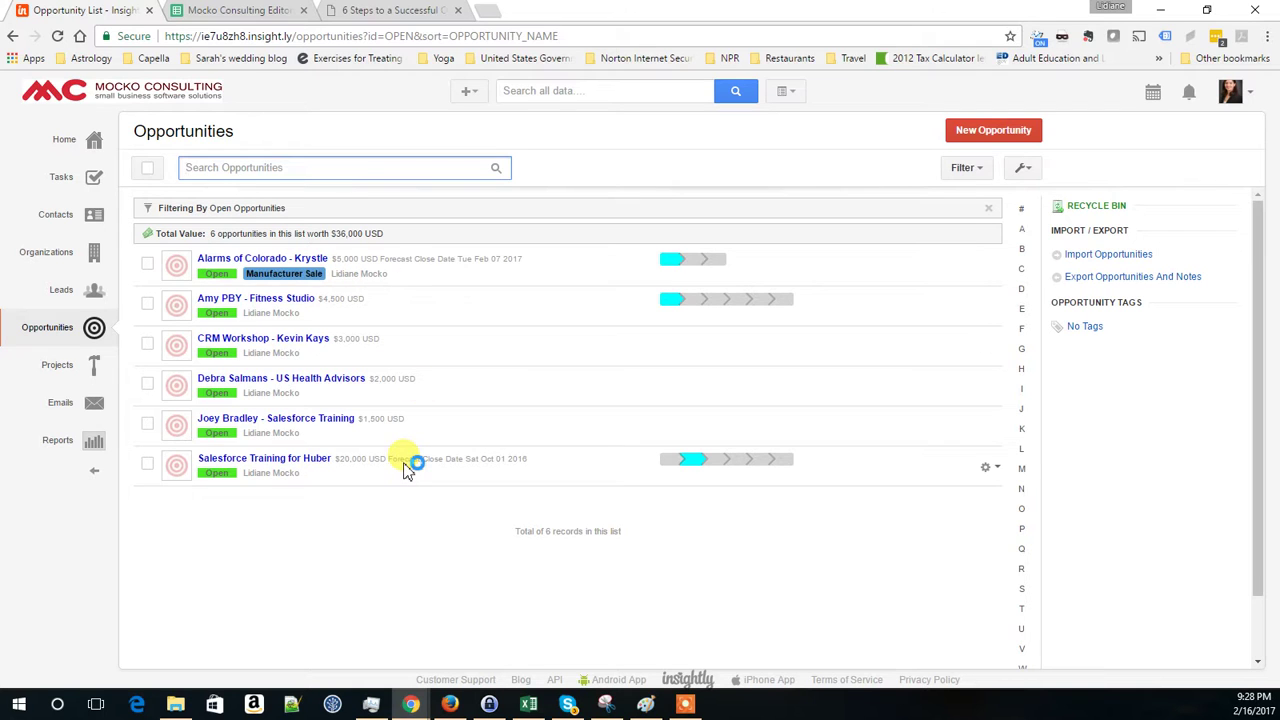
Open the $4,500 Fitness Studio opportunity, sitting at Schedule Meeting in the Discovery pipeline.
left_click(241, 300)
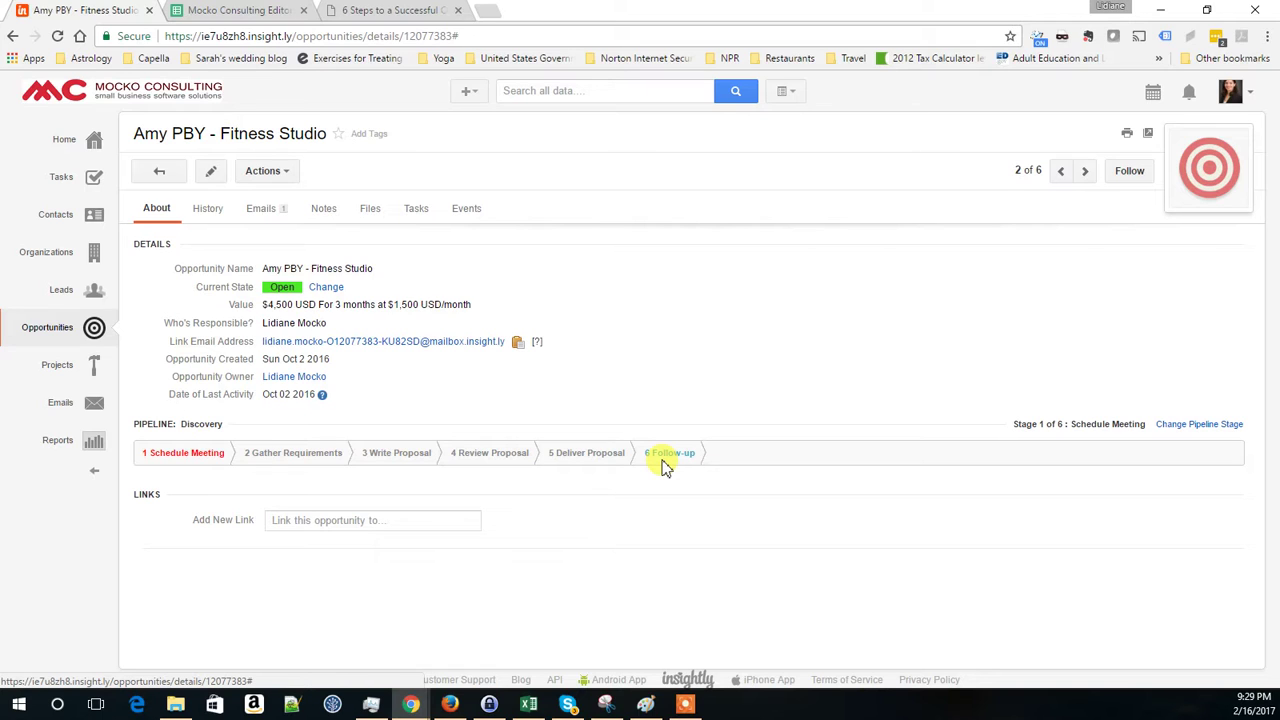
Change the first lead's status to OPEN - Prospect (contacted), then look over its actions list.
left_click(60, 292)
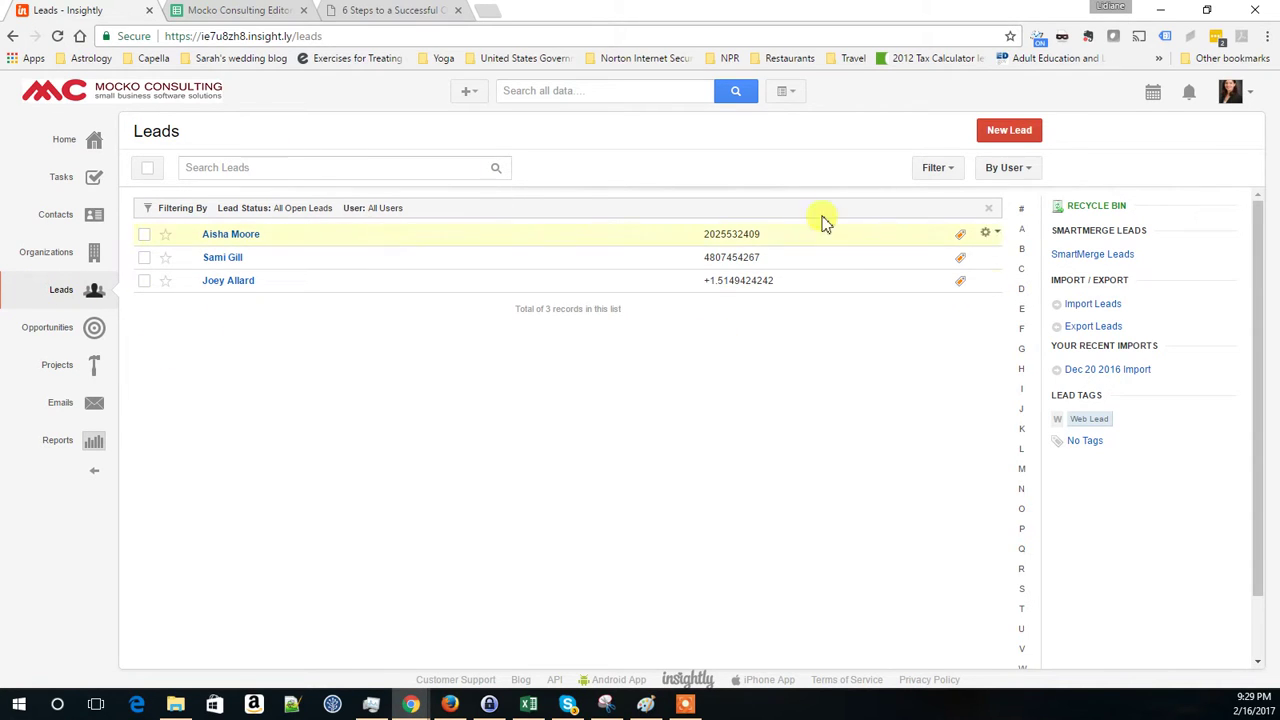
left_click(232, 236)
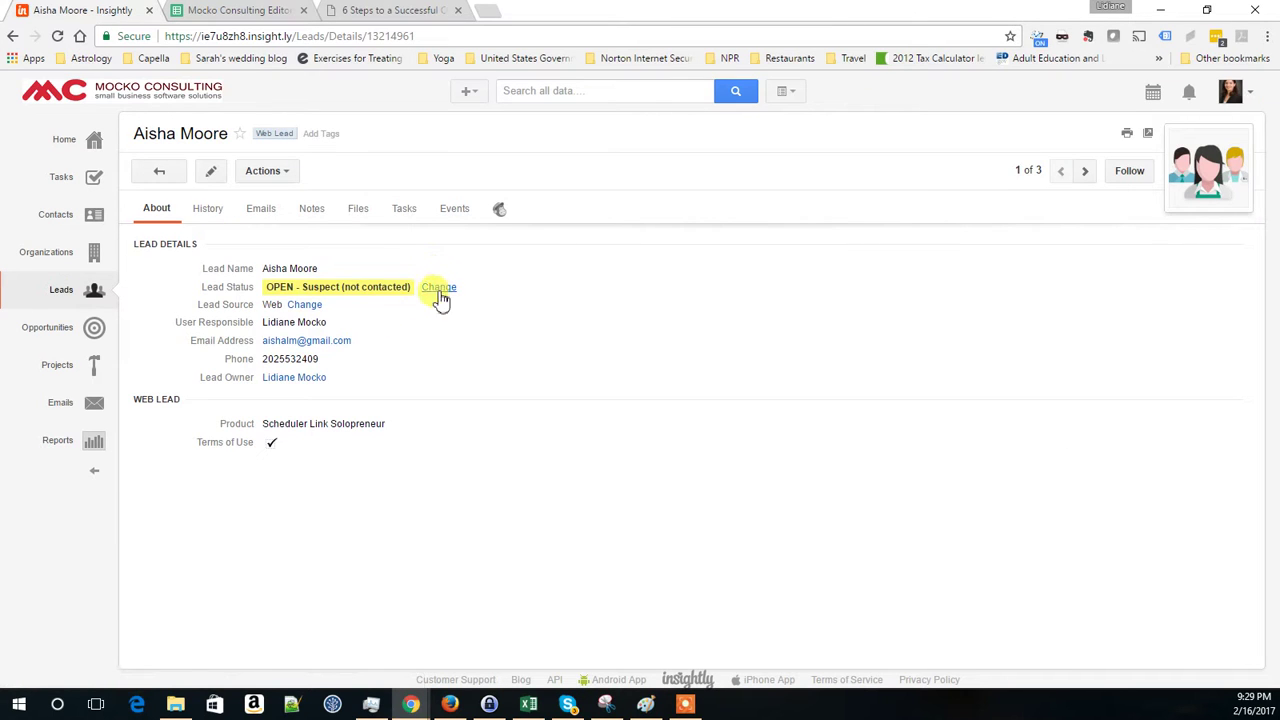
left_click(434, 289)
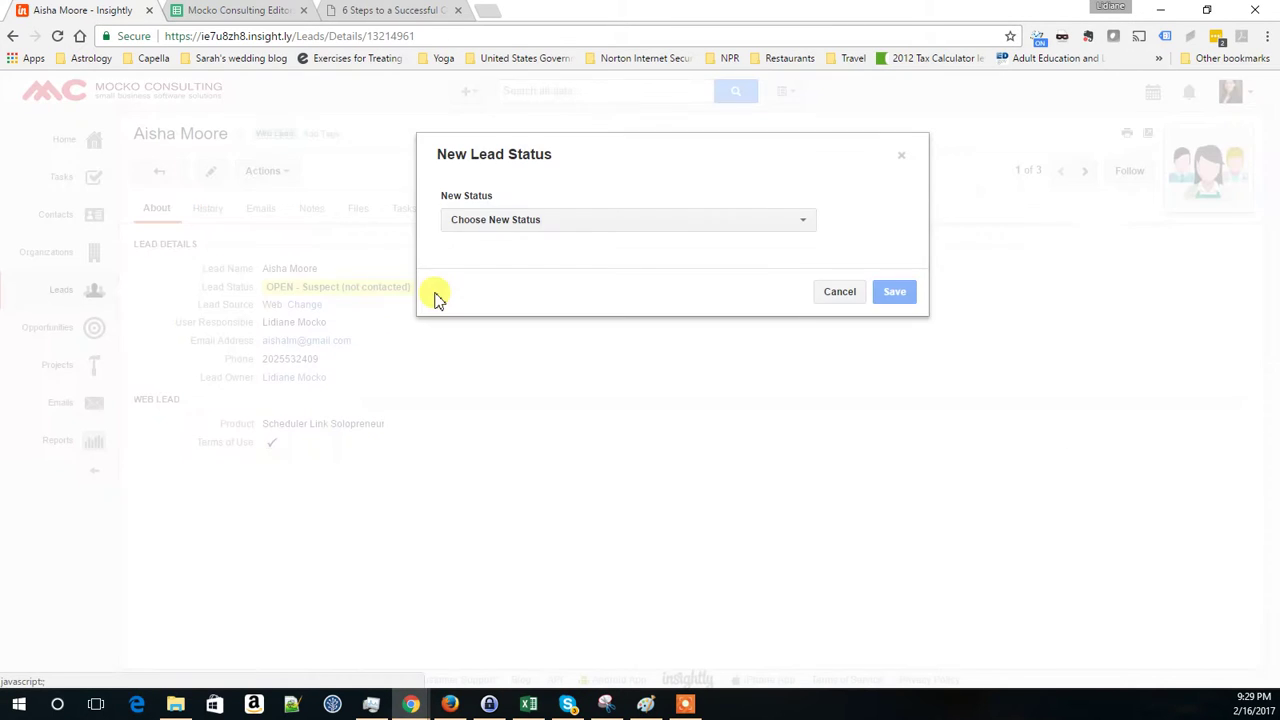
left_click(640, 225)
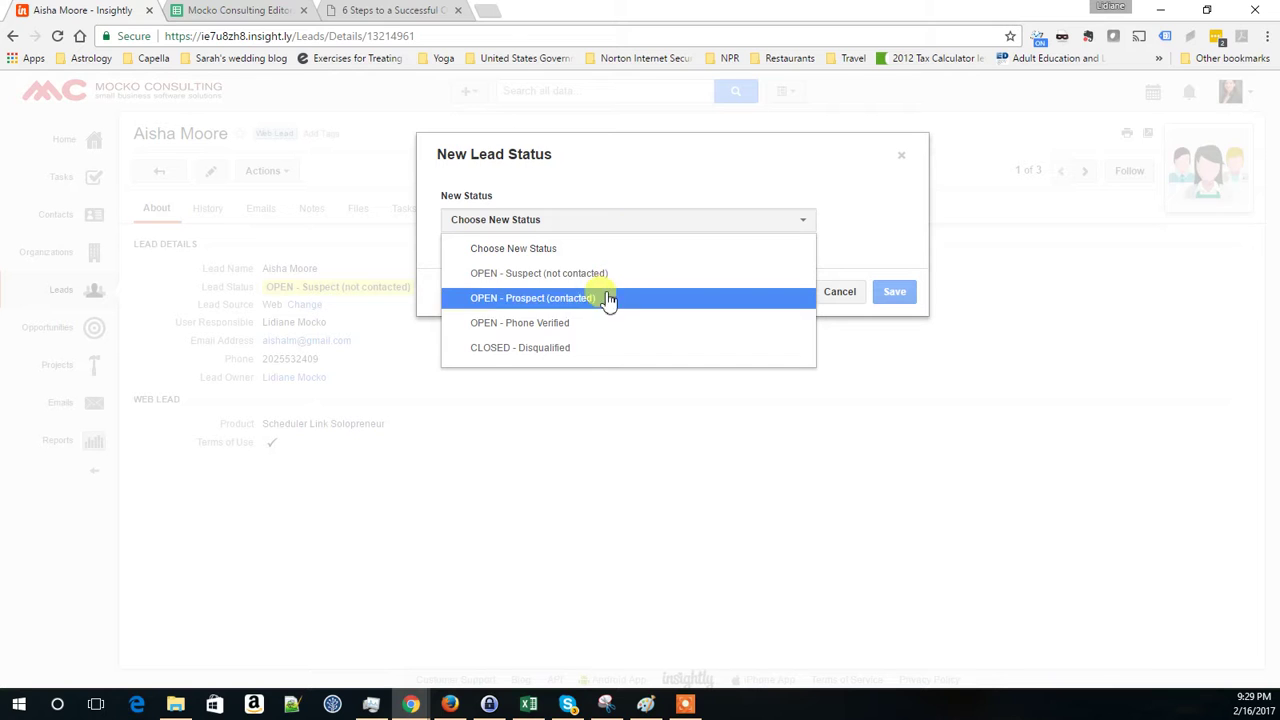
left_click(510, 300)
left_click(895, 296)
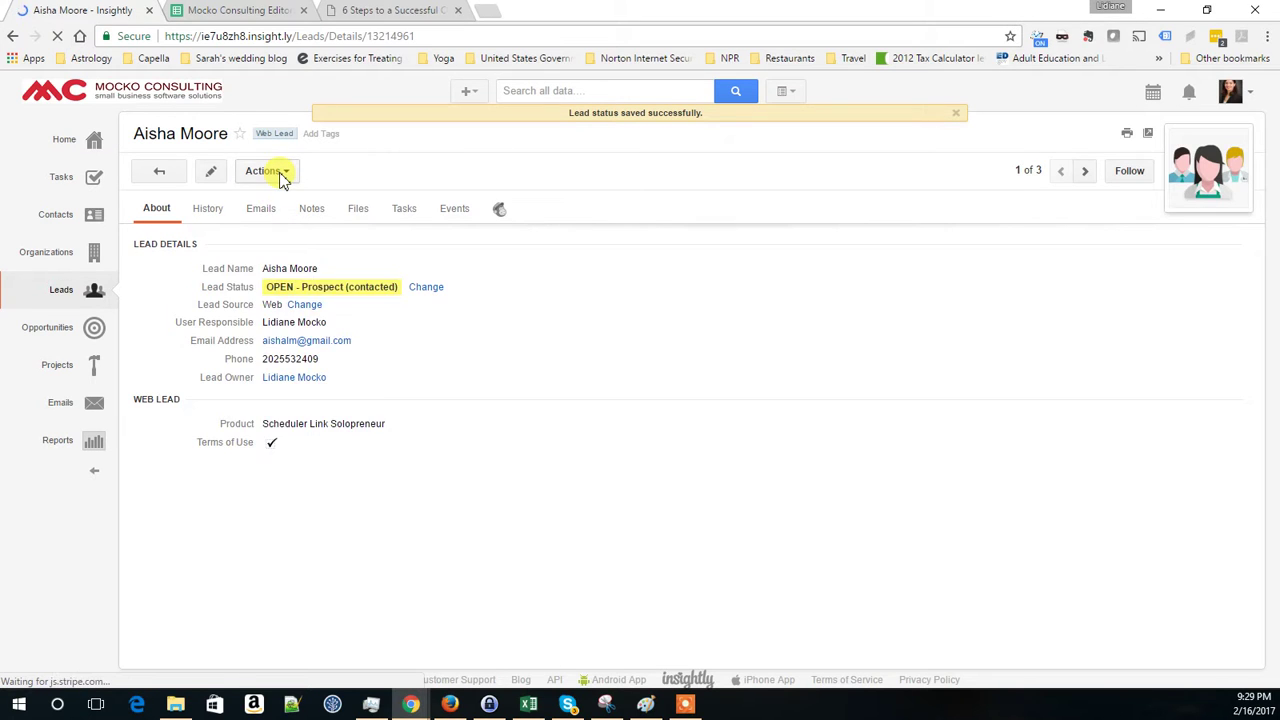
left_click(277, 172)
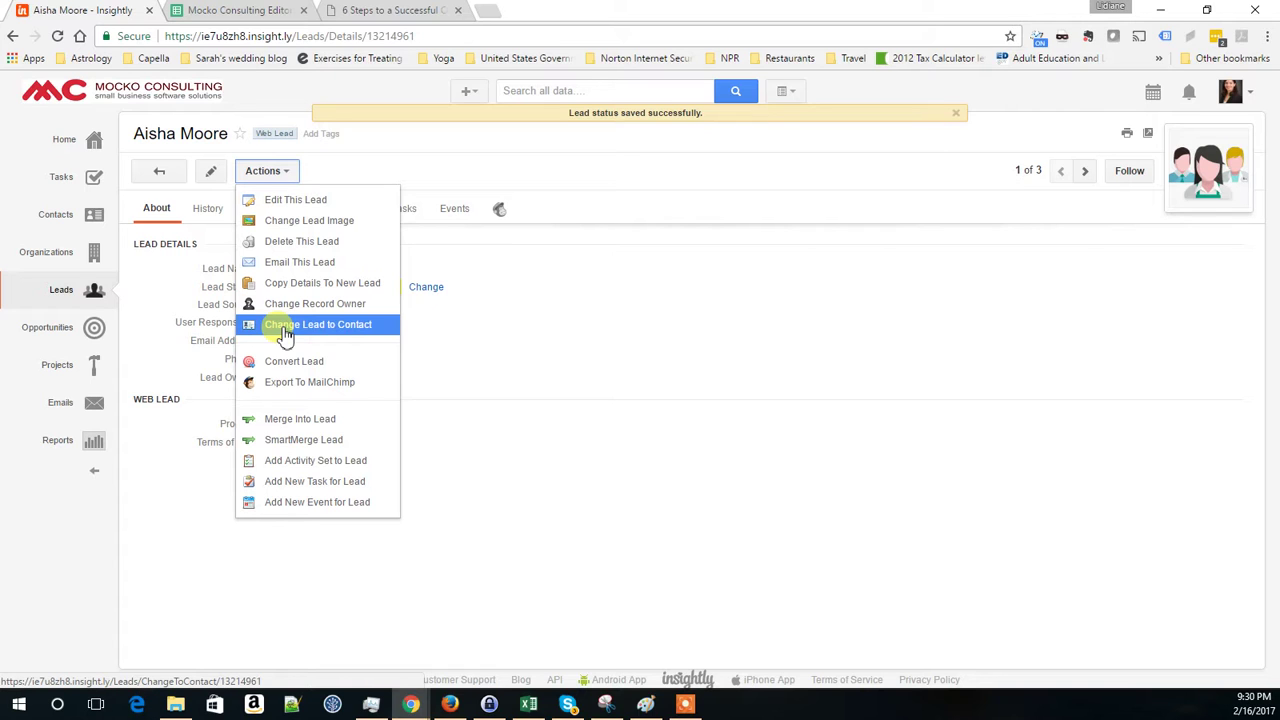
left_click(580, 477)
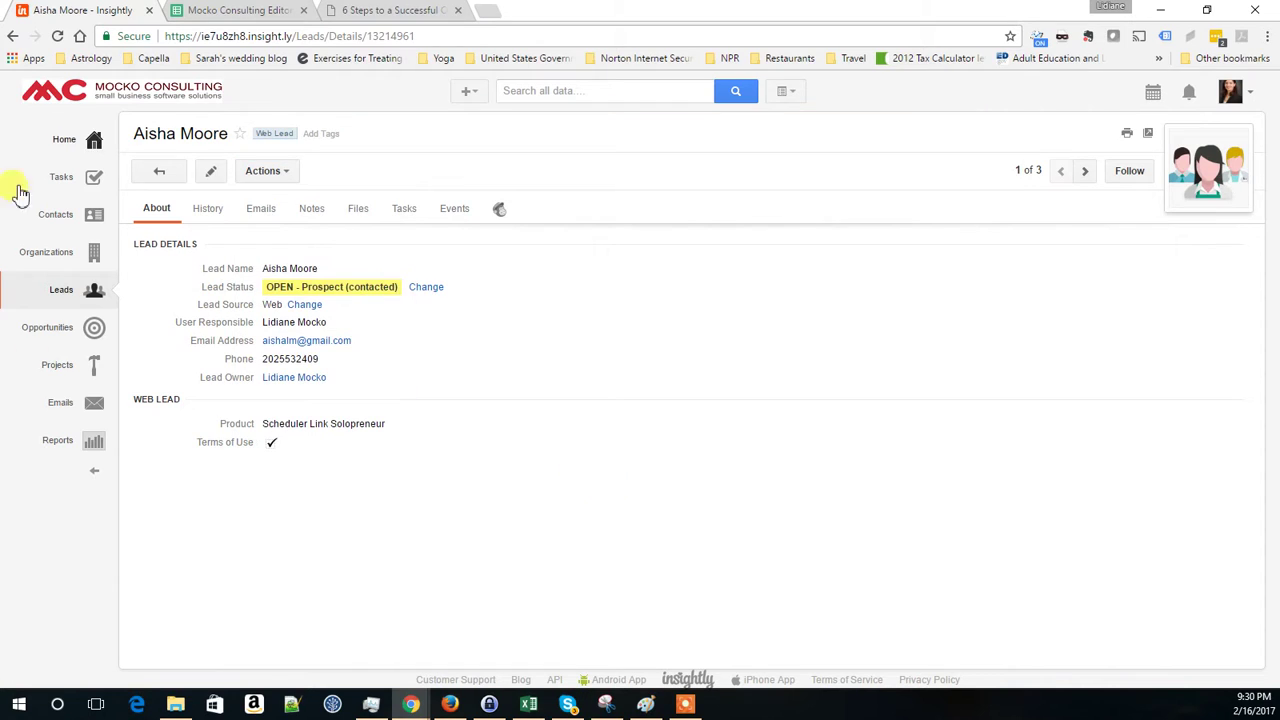
Find the contact in the Contacts list and show the emails logged for them.
left_click(62, 143)
left_click(53, 224)
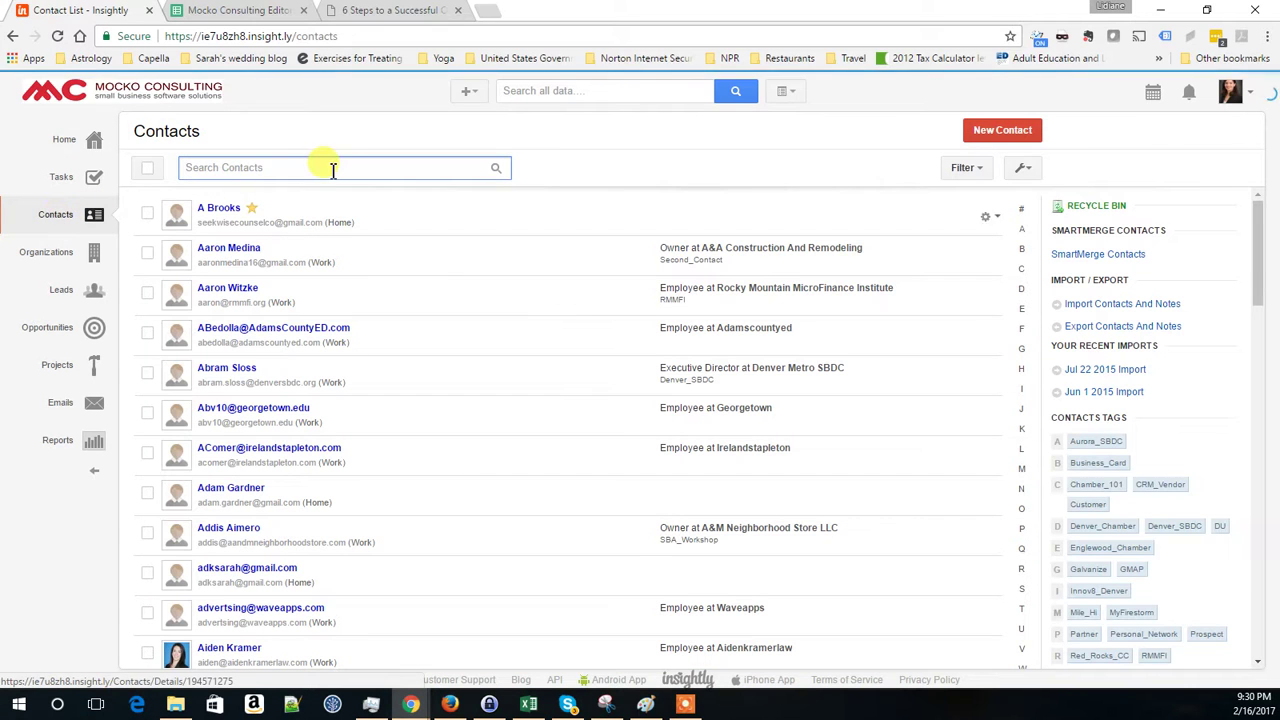
left_click(331, 168)
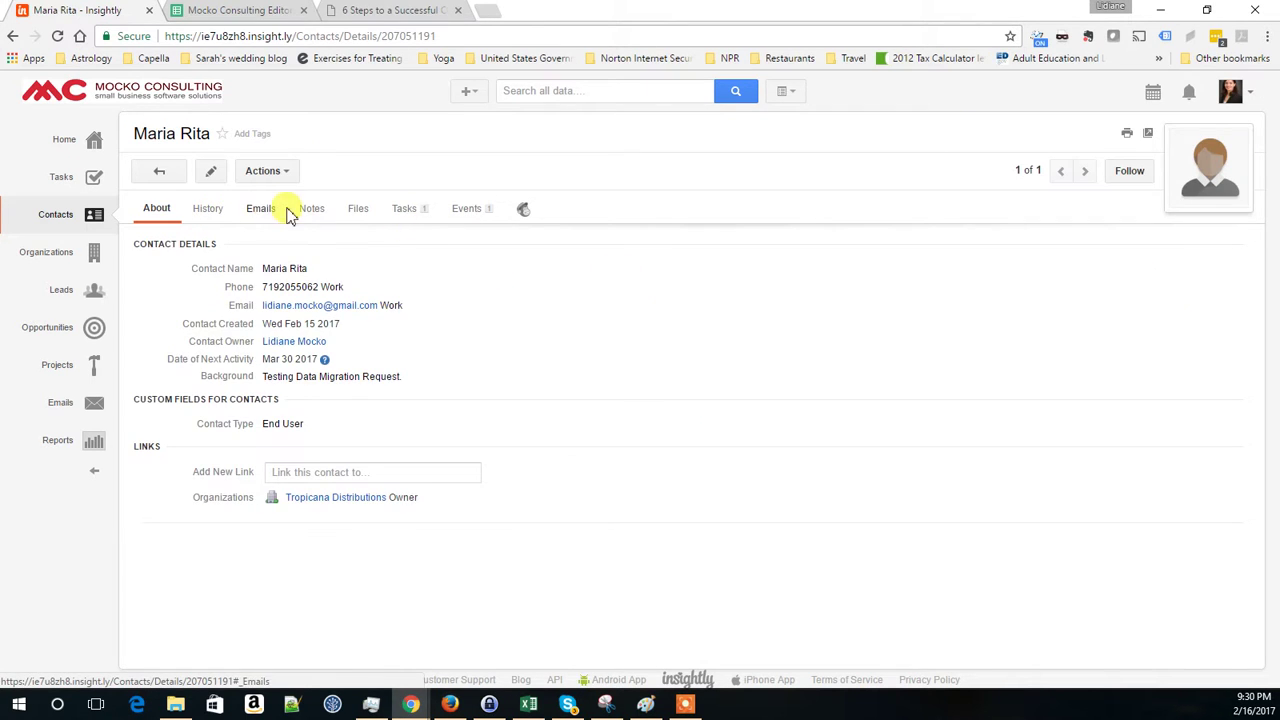
left_click(262, 210)
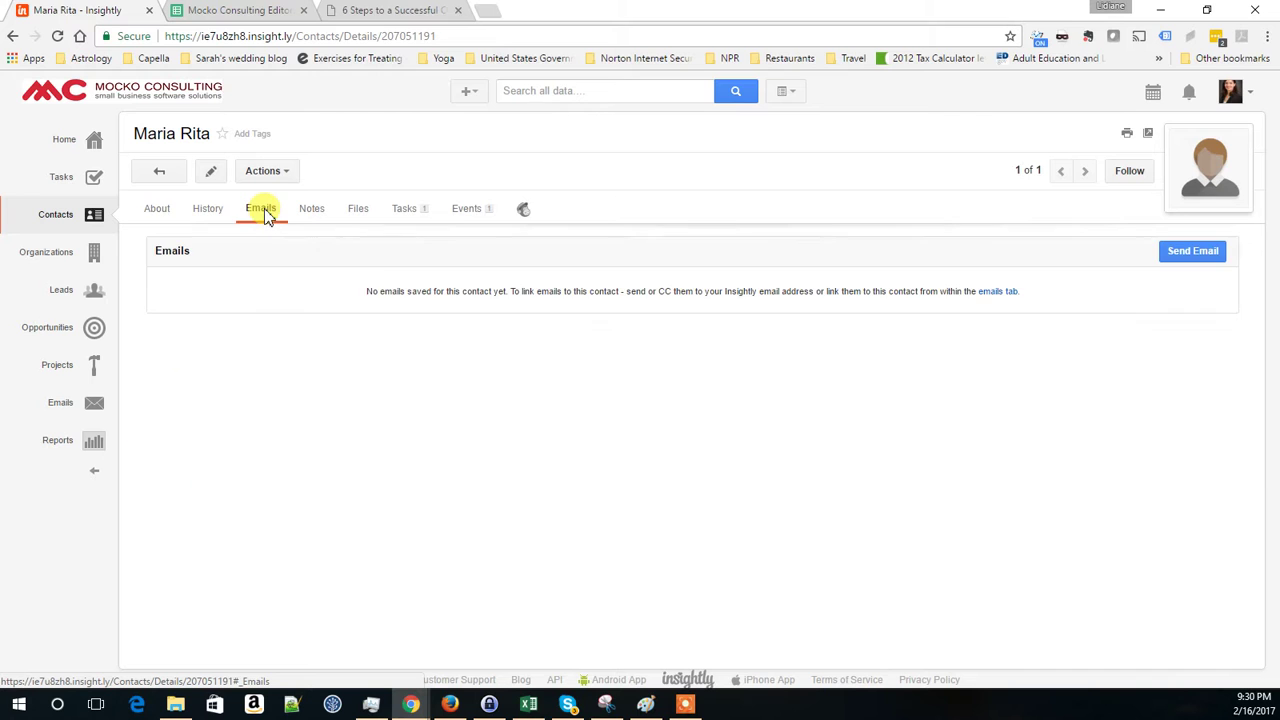
Compose an email from the 'Thanks for the Press Coverage' template and schedule it to send.
left_click(1213, 253)
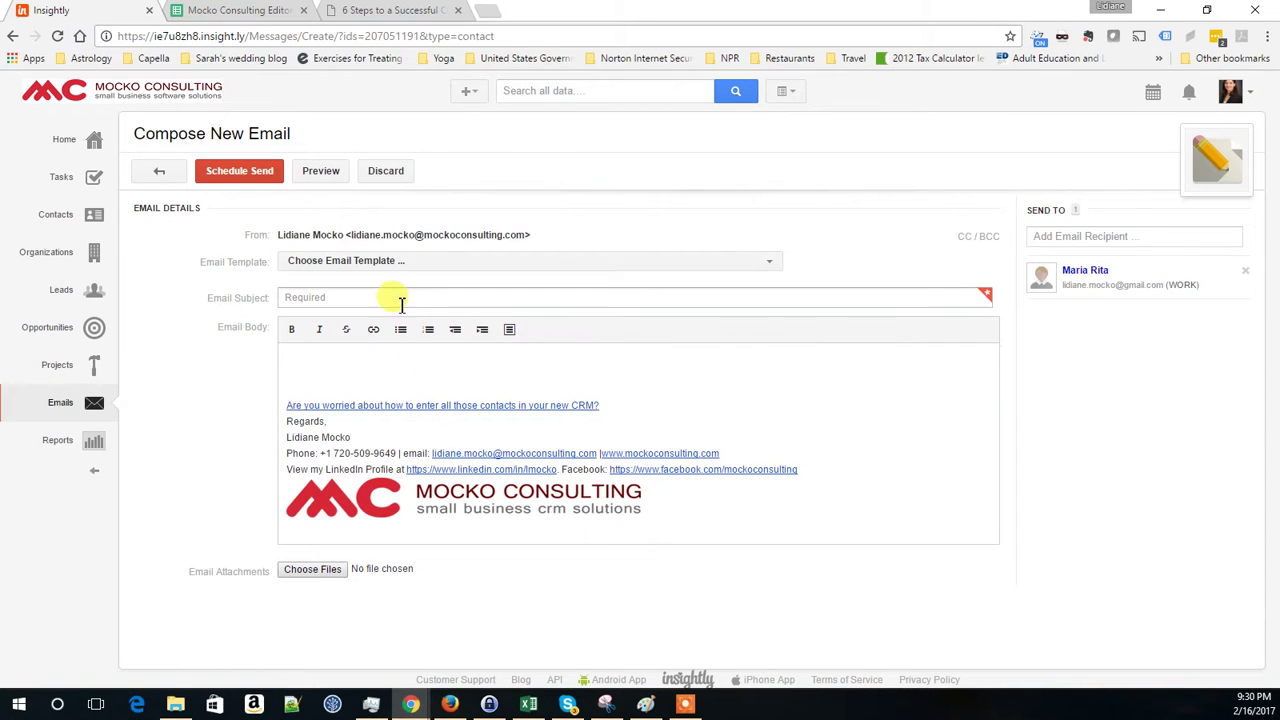
left_click(398, 298)
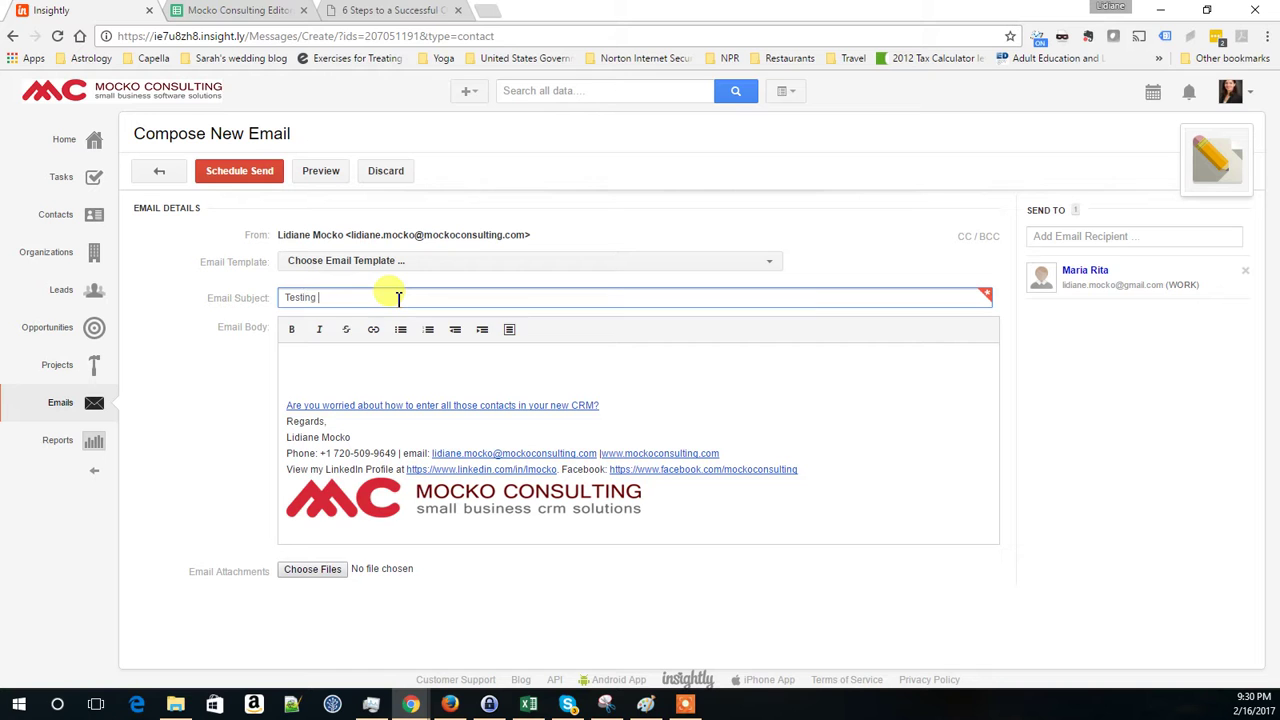
left_click(389, 262)
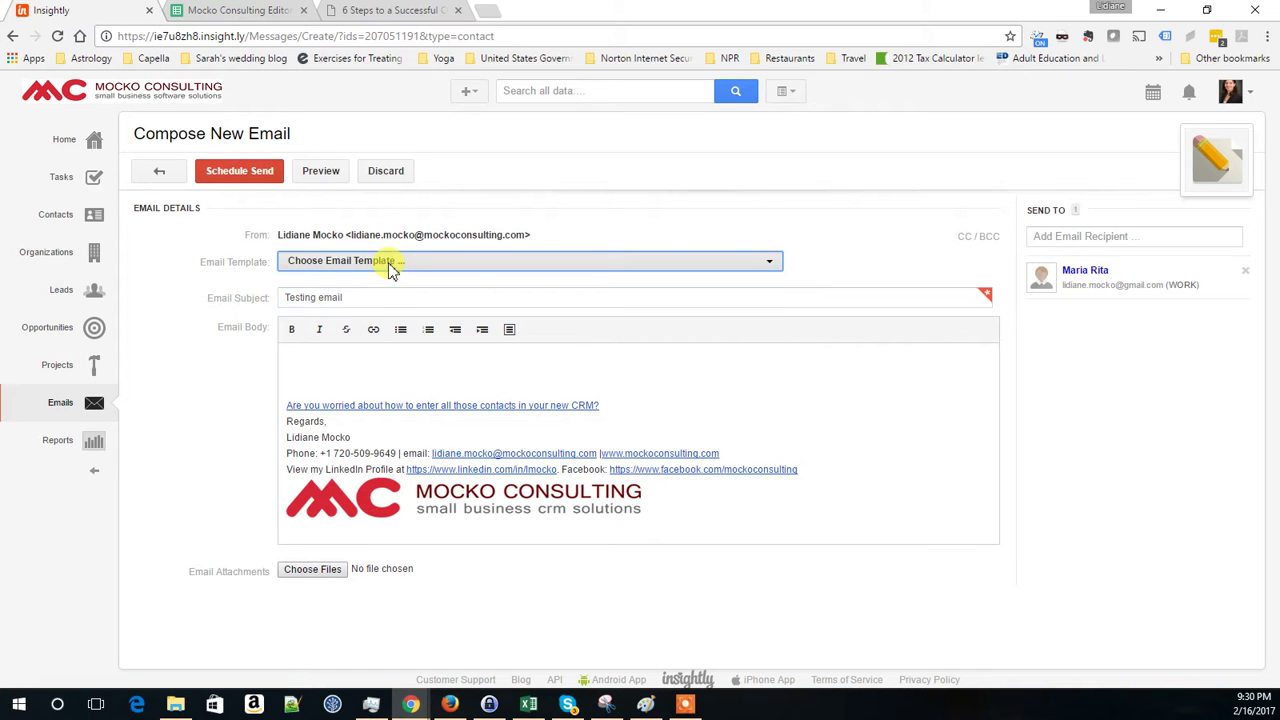
left_click(389, 424)
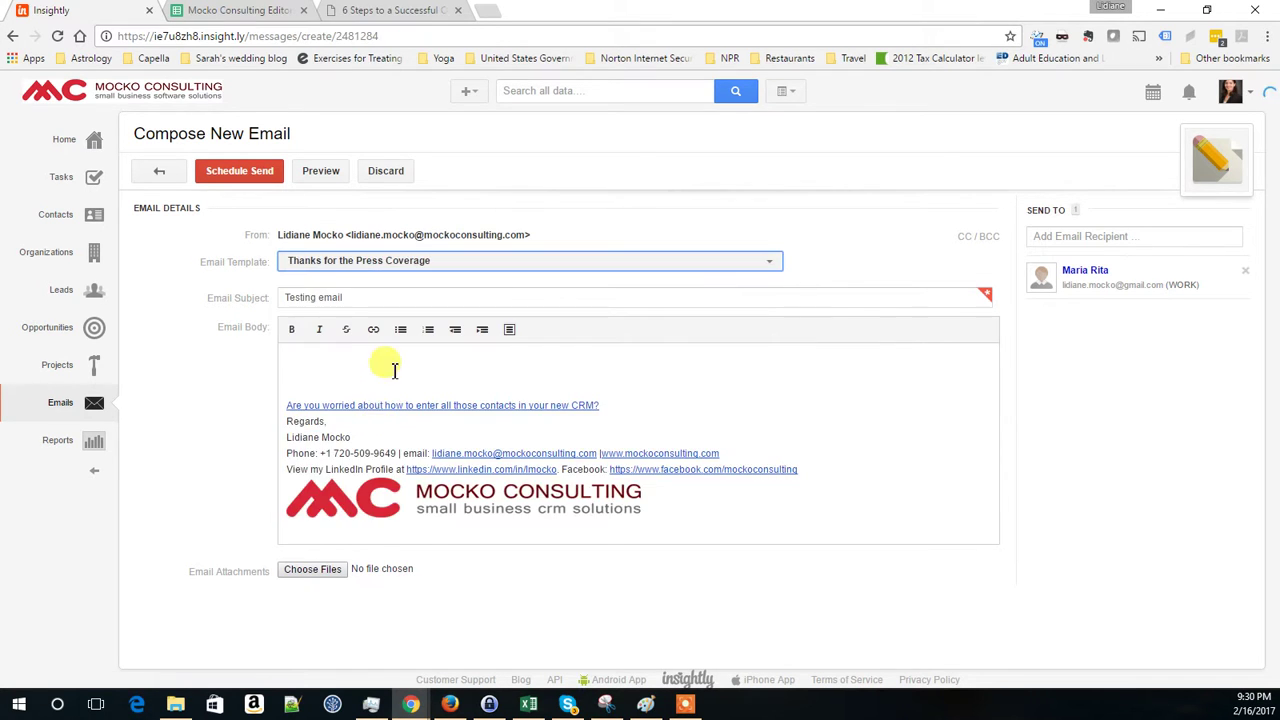
left_click(423, 441)
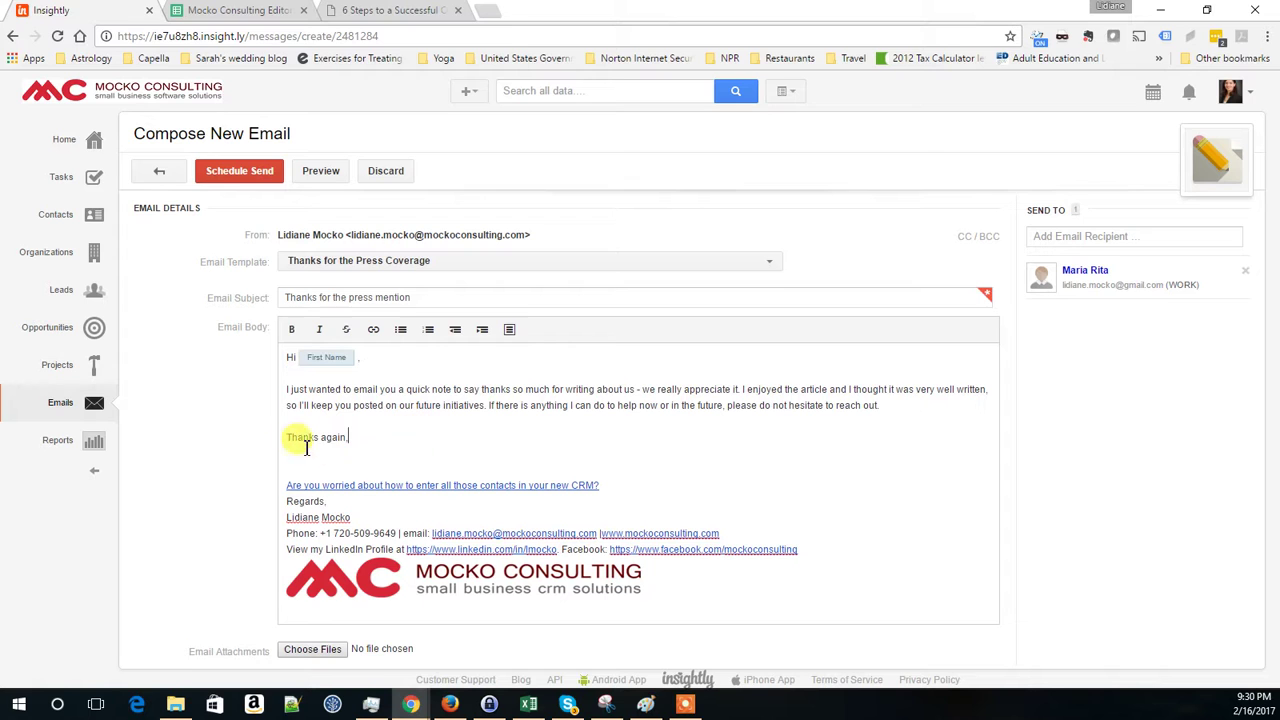
left_click(240, 176)
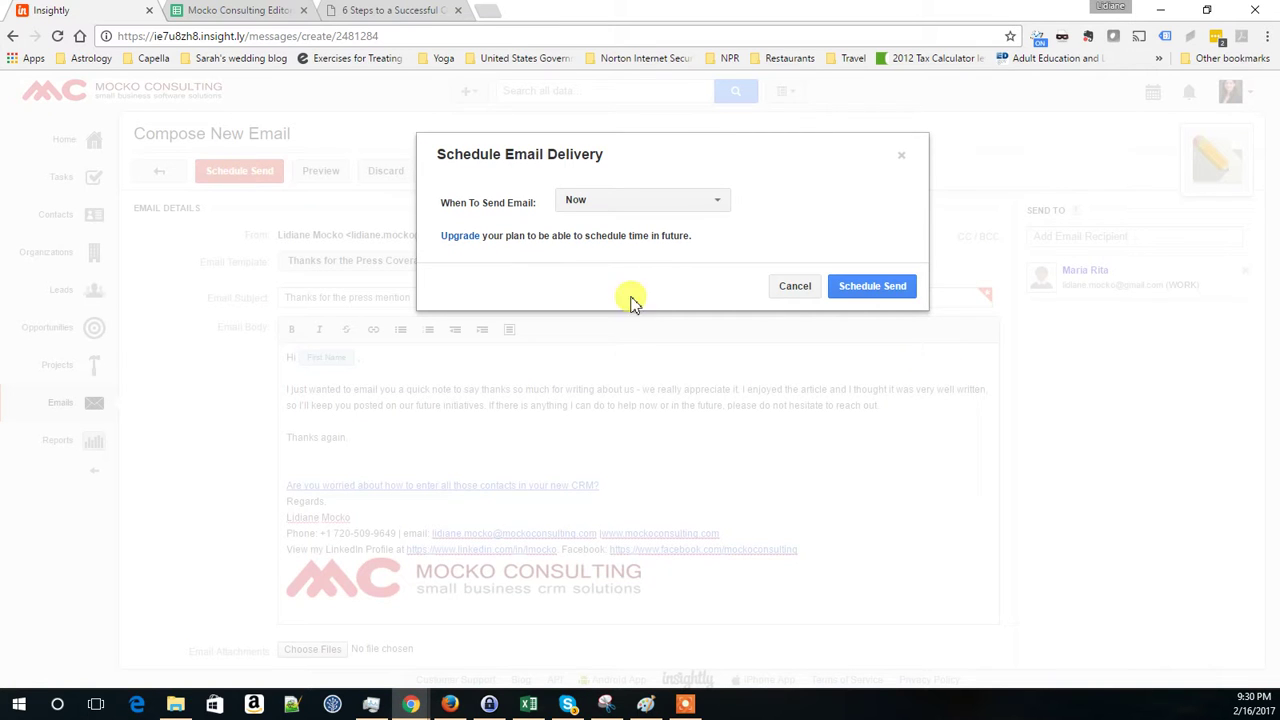
left_click(891, 292)
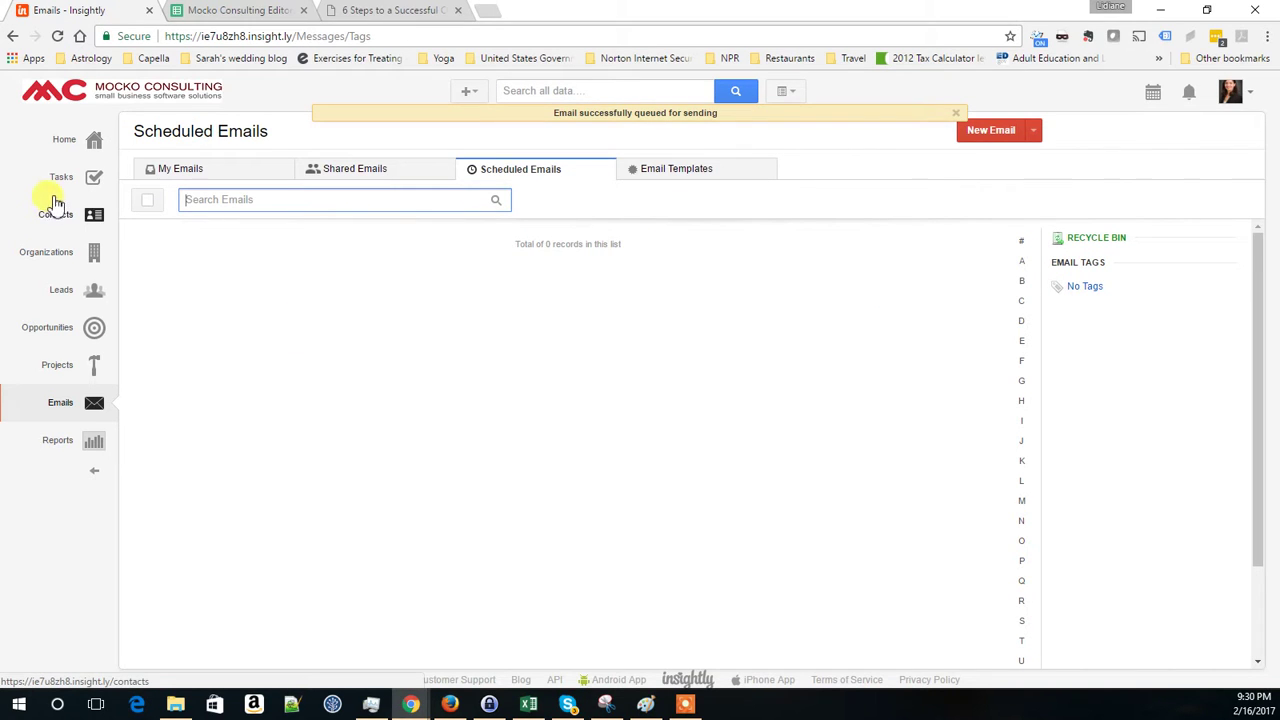
Dismiss the Workflow Automation panel on Home and open the 'Thanks for the press mention' email.
left_click(62, 145)
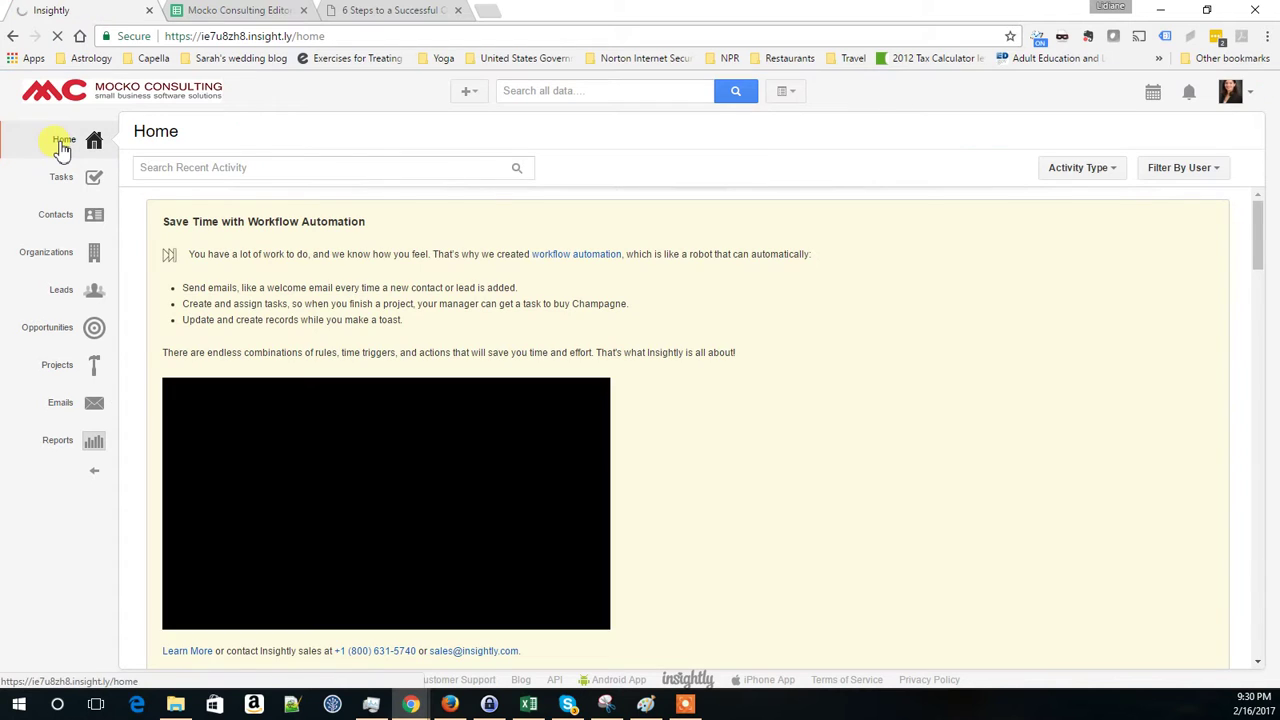
scroll(930, 300, "down", 3)
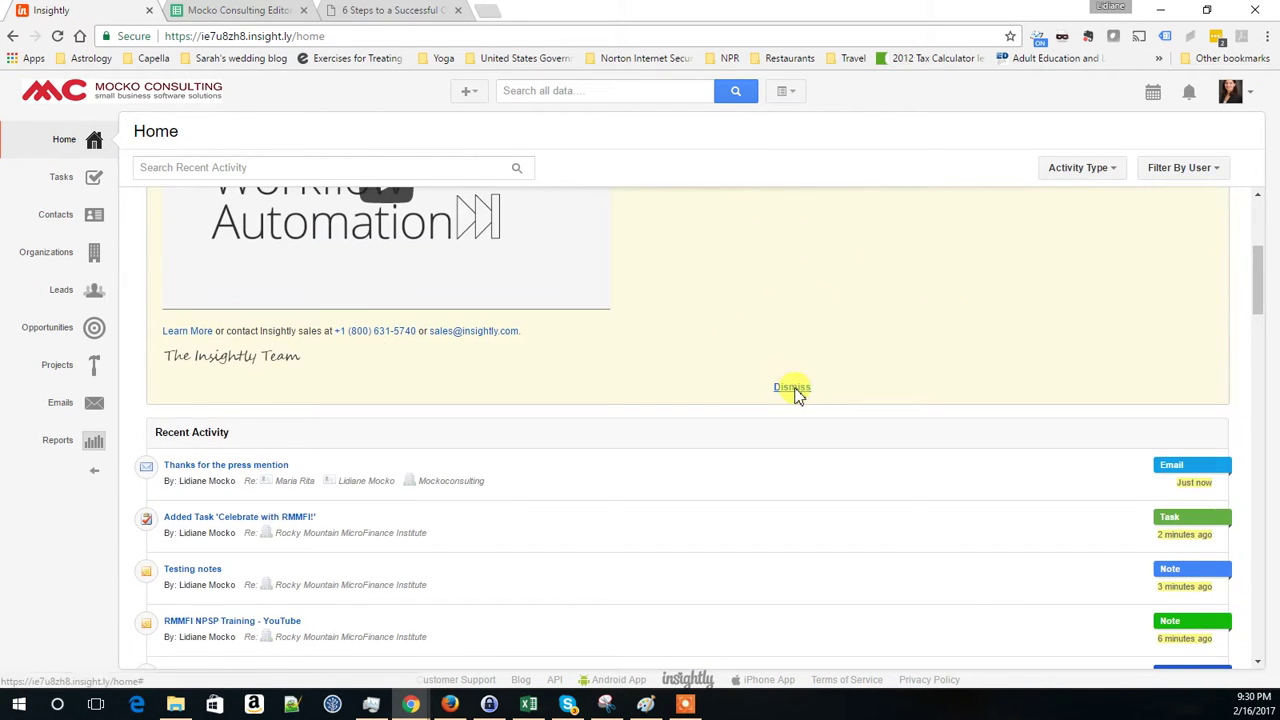
left_click(793, 386)
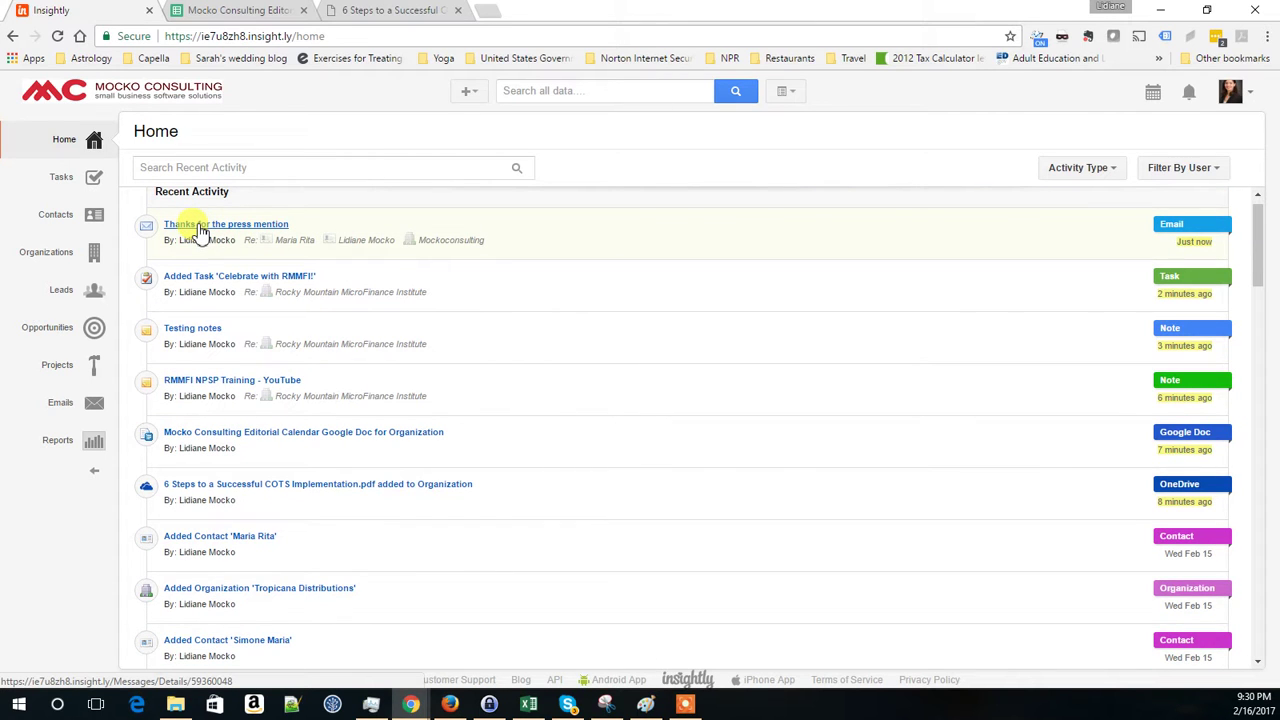
left_click(198, 225)
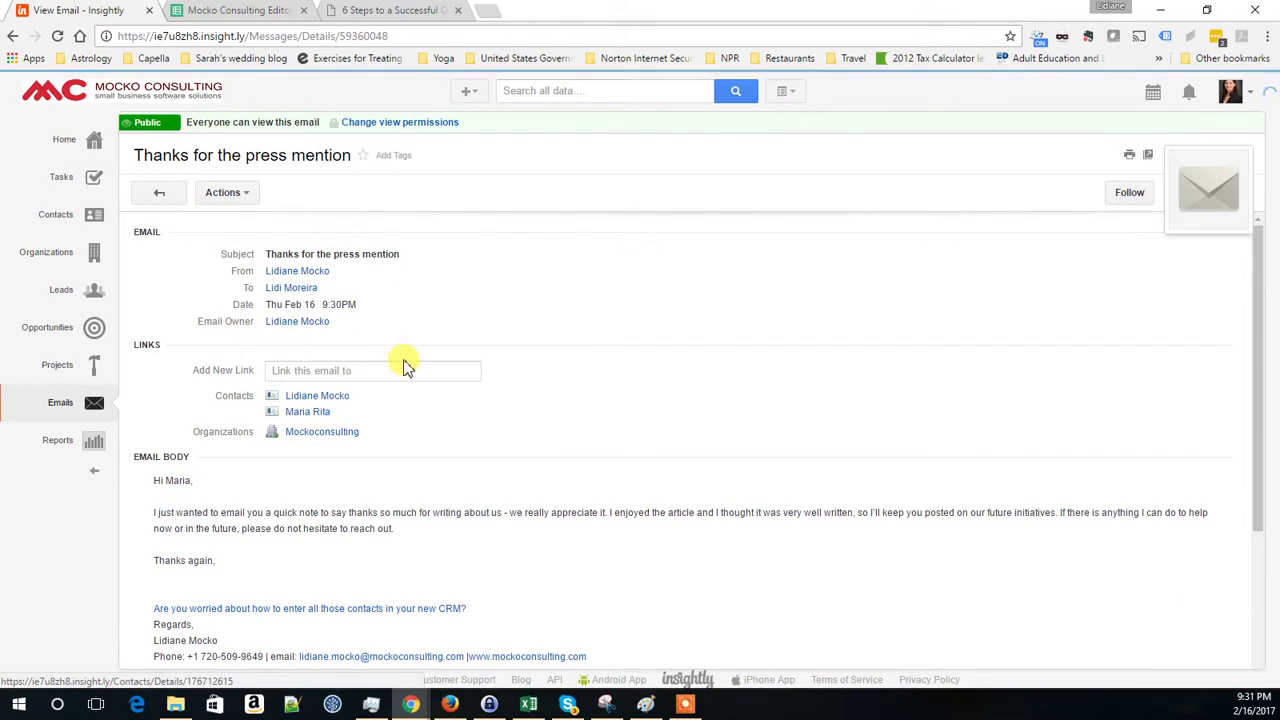
scroll(323, 414, "down", 2)
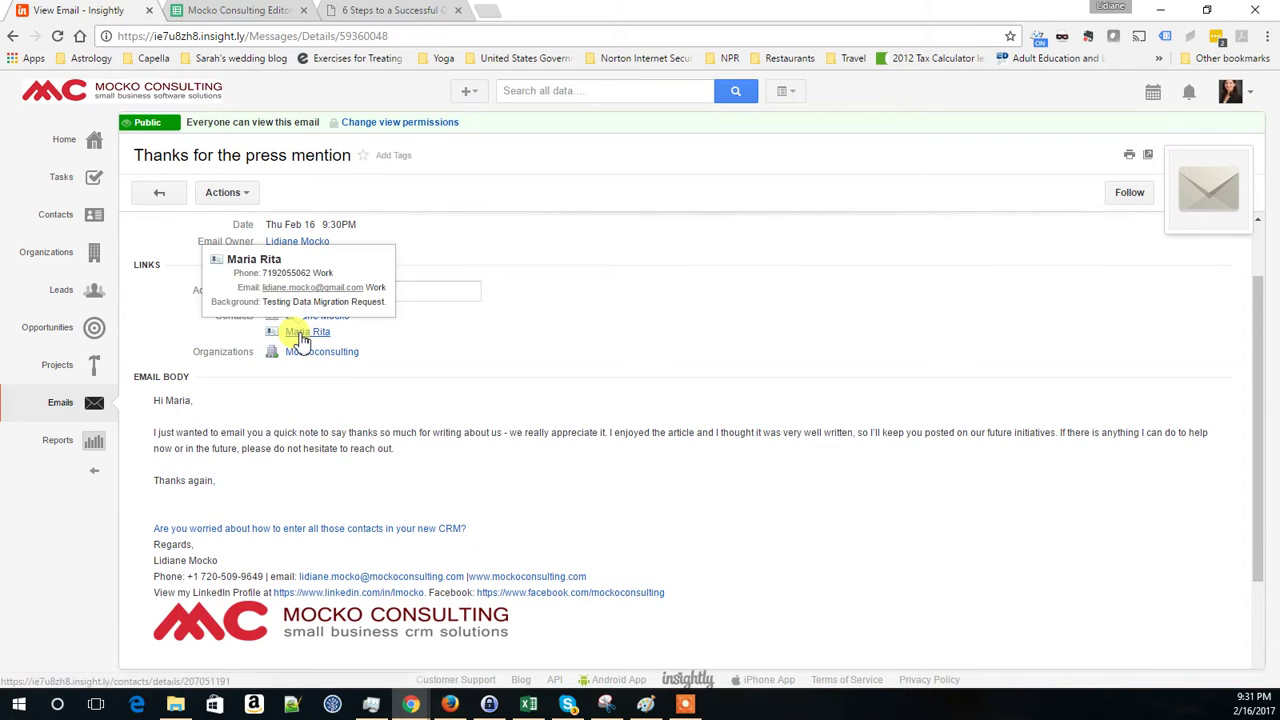
Open the recipient's contact record, then open and close its Actions menu.
left_click(293, 333)
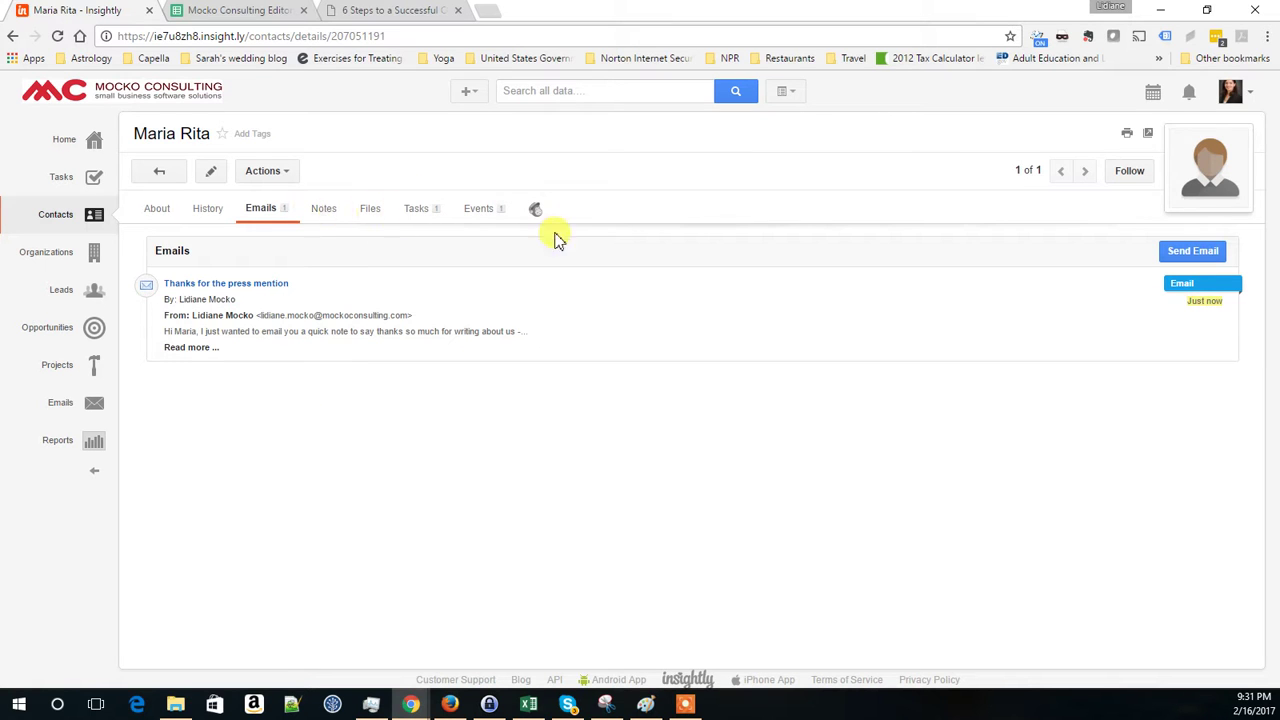
left_click(280, 172)
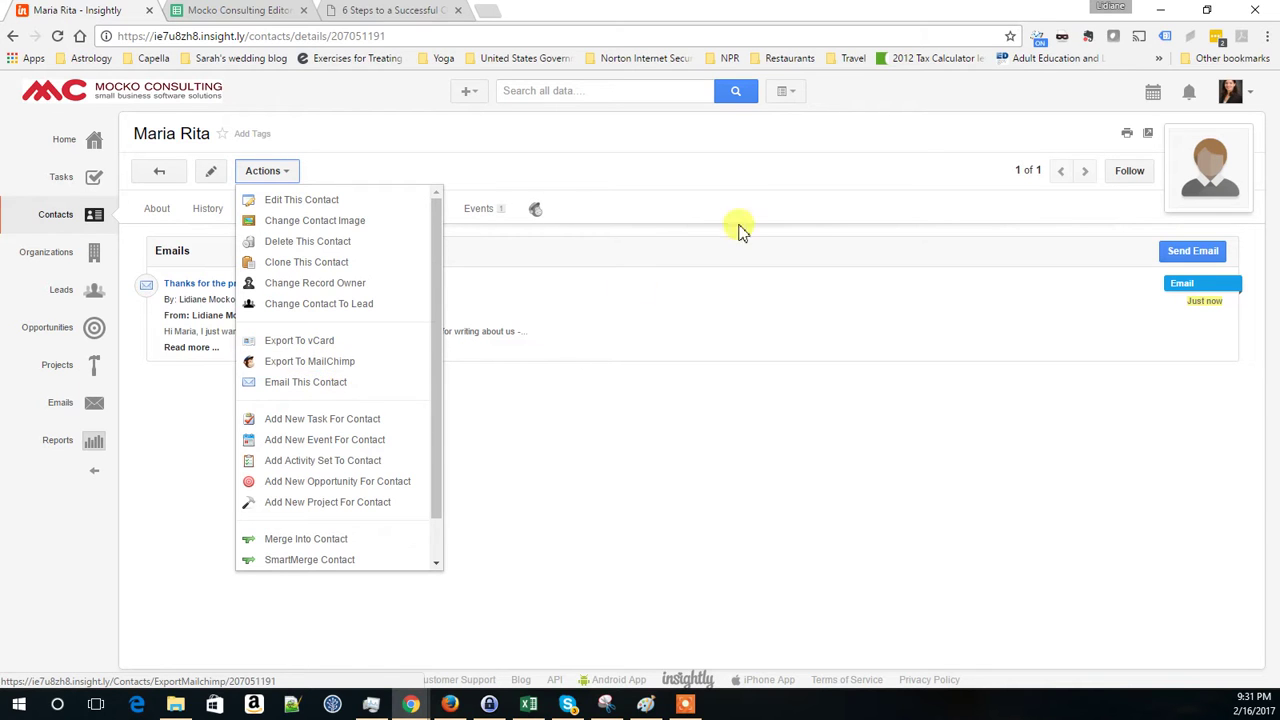
left_click(592, 241)
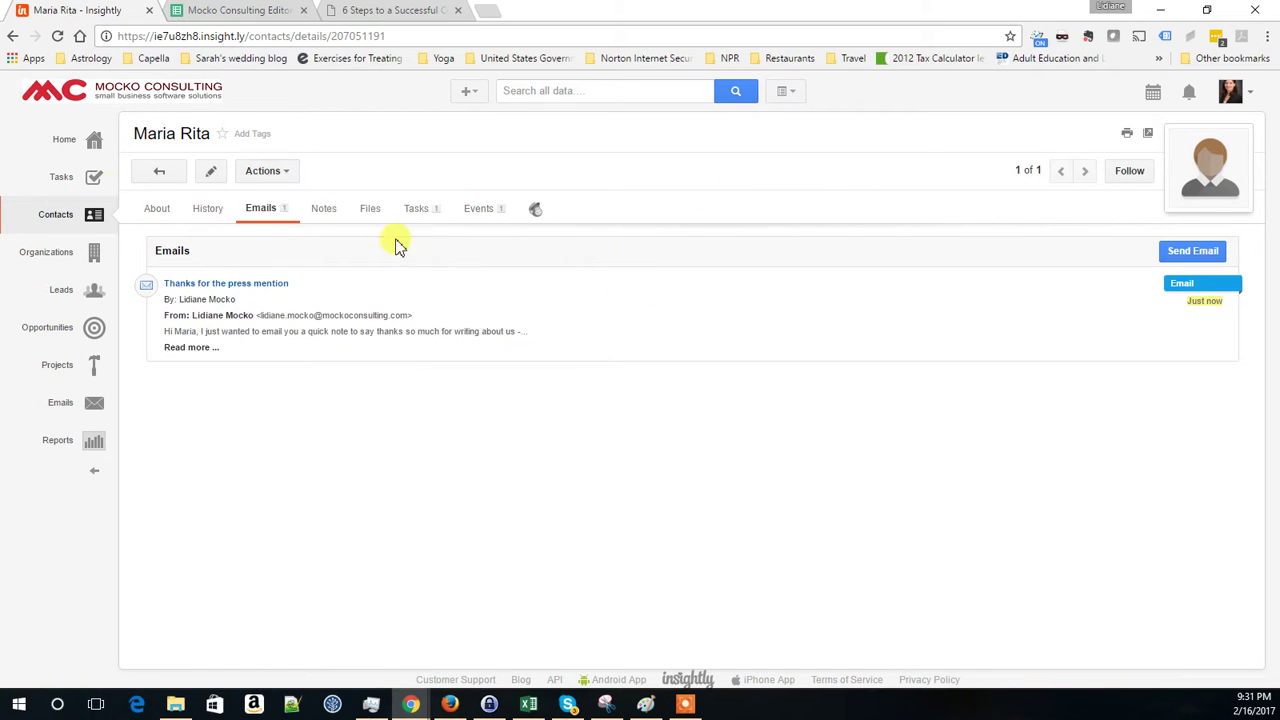
Search contacts by the owner's first name and open the MyFirestorm owner's record.
left_click(60, 145)
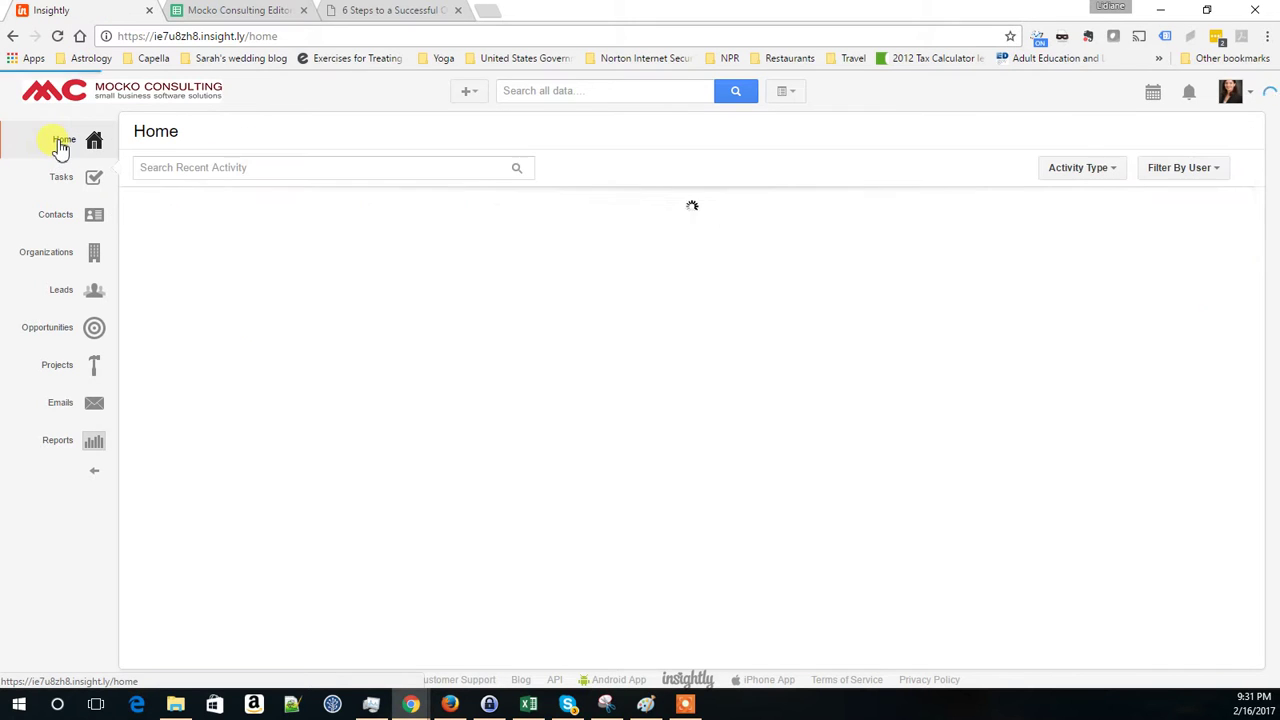
left_click(215, 170)
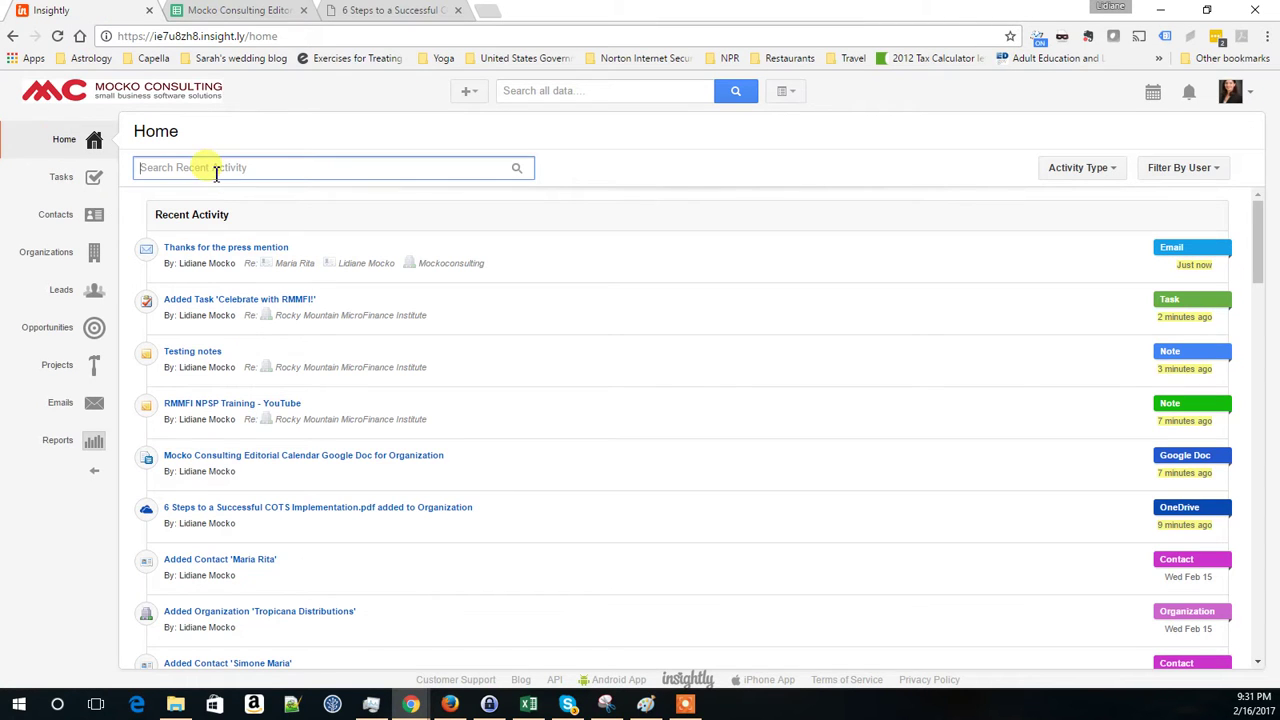
left_click(58, 217)
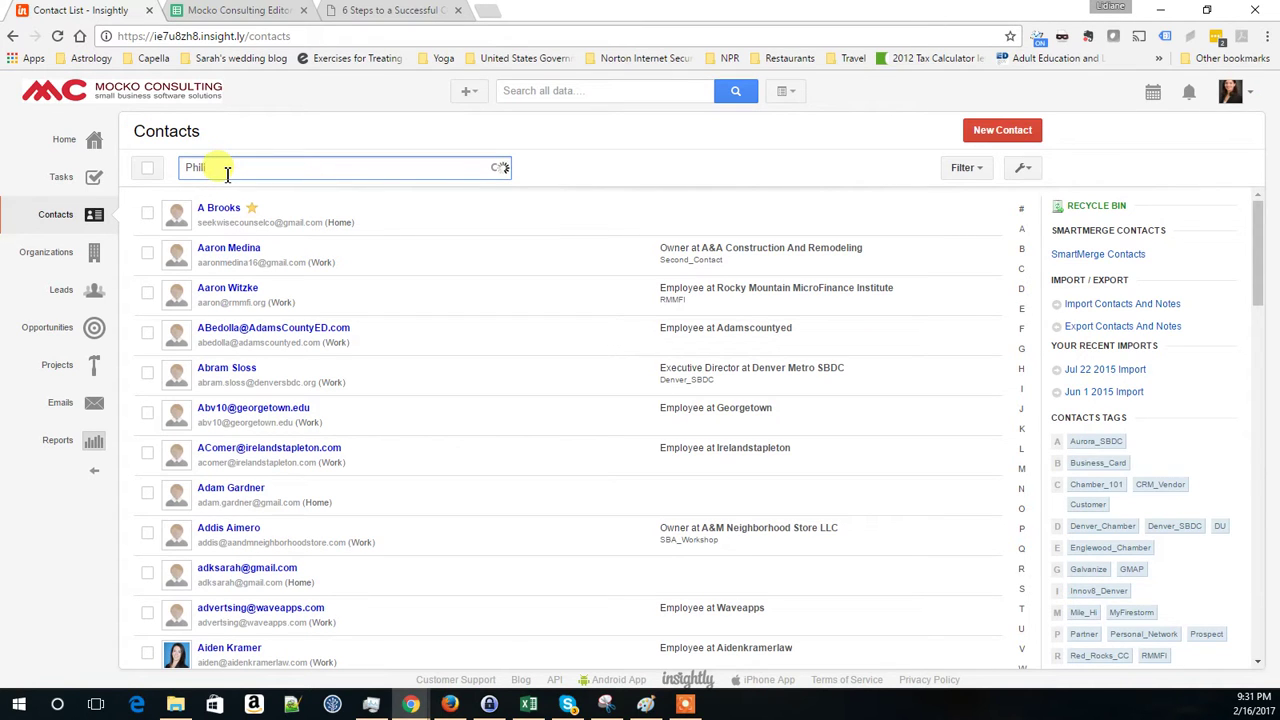
type("Philip")
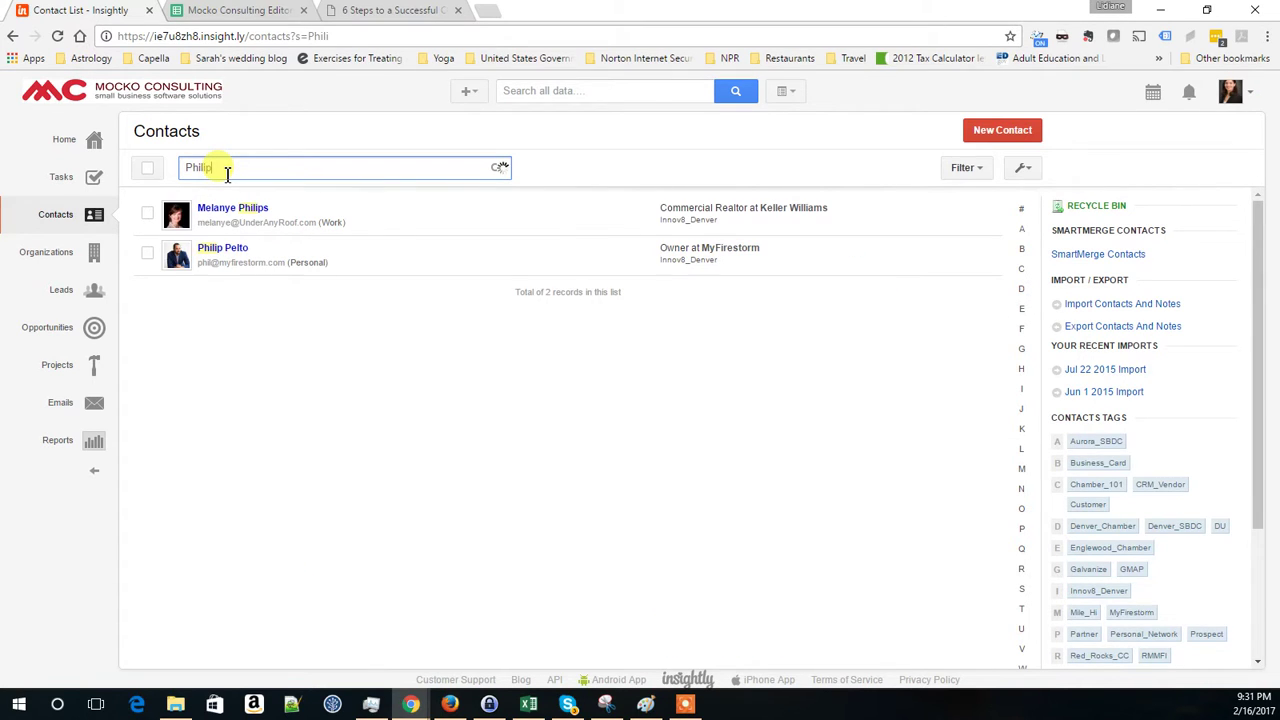
left_click(229, 250)
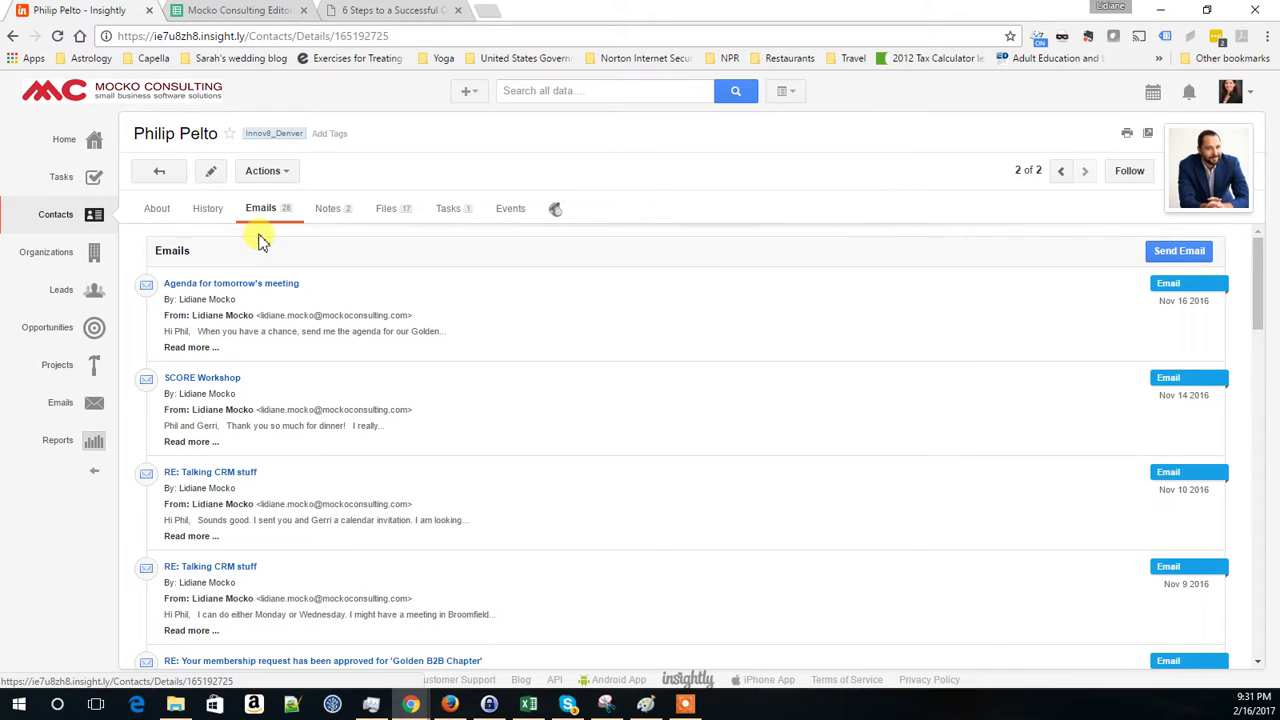
Review MailChimp activity: 7 campaigns sent, 100.00% open rate, 14.29% click rate.
left_click(555, 212)
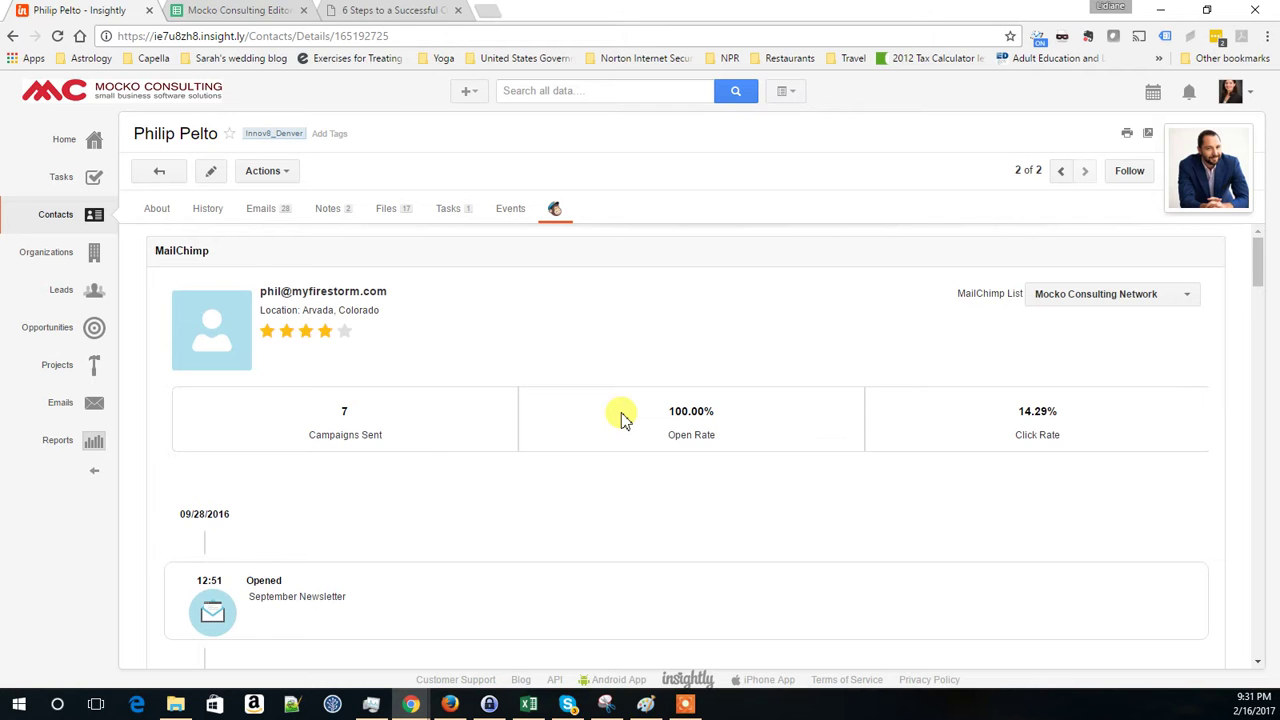
scroll(465, 390, "down", 3)
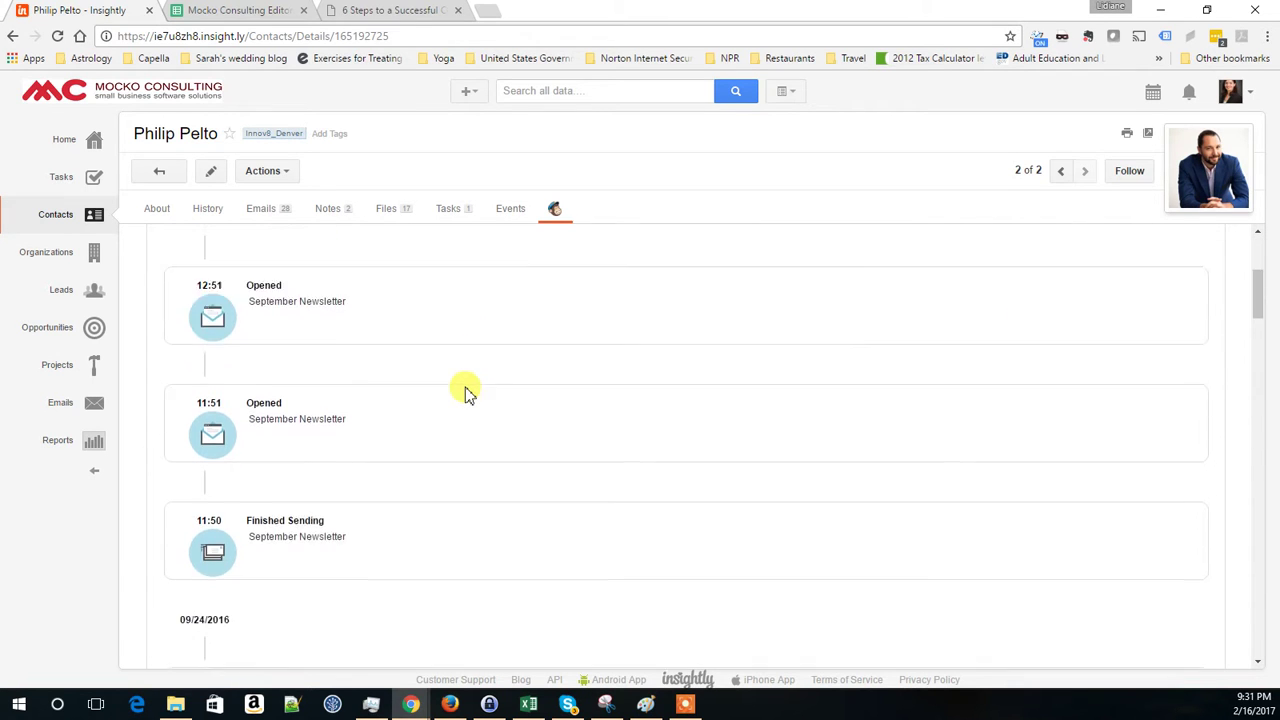
scroll(465, 390, "down", 10)
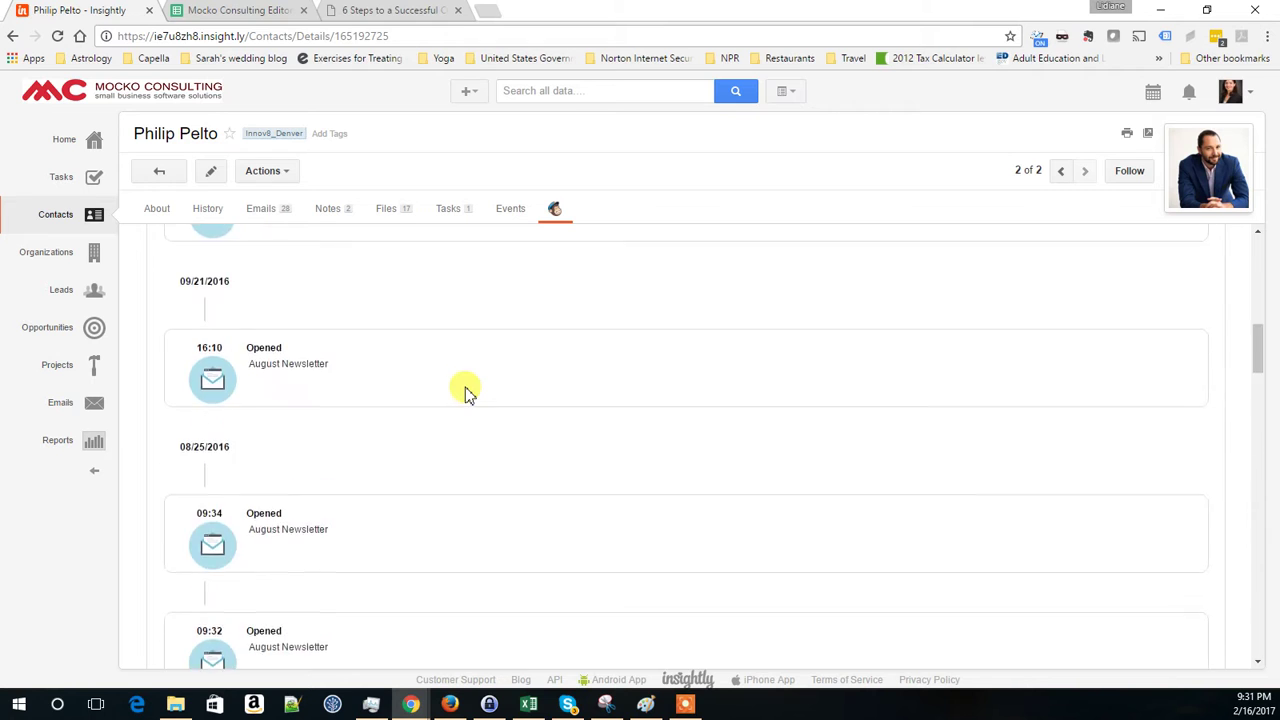
scroll(465, 390, "up", 15)
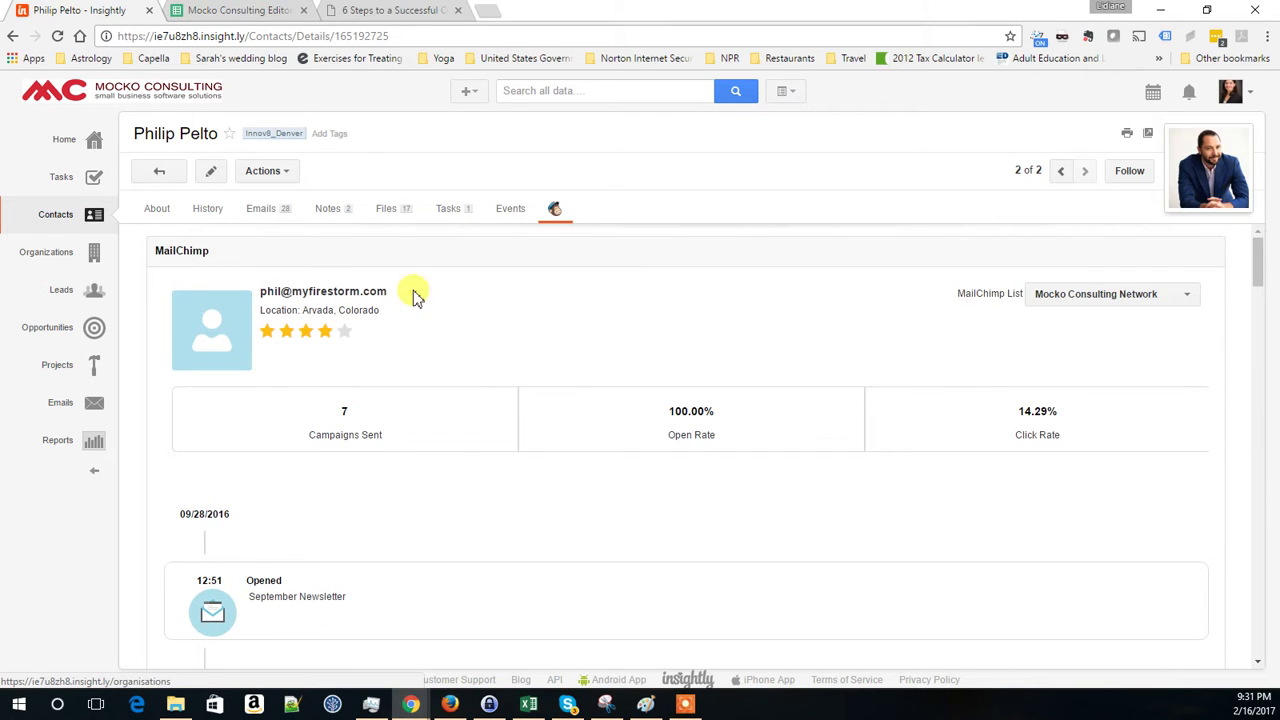